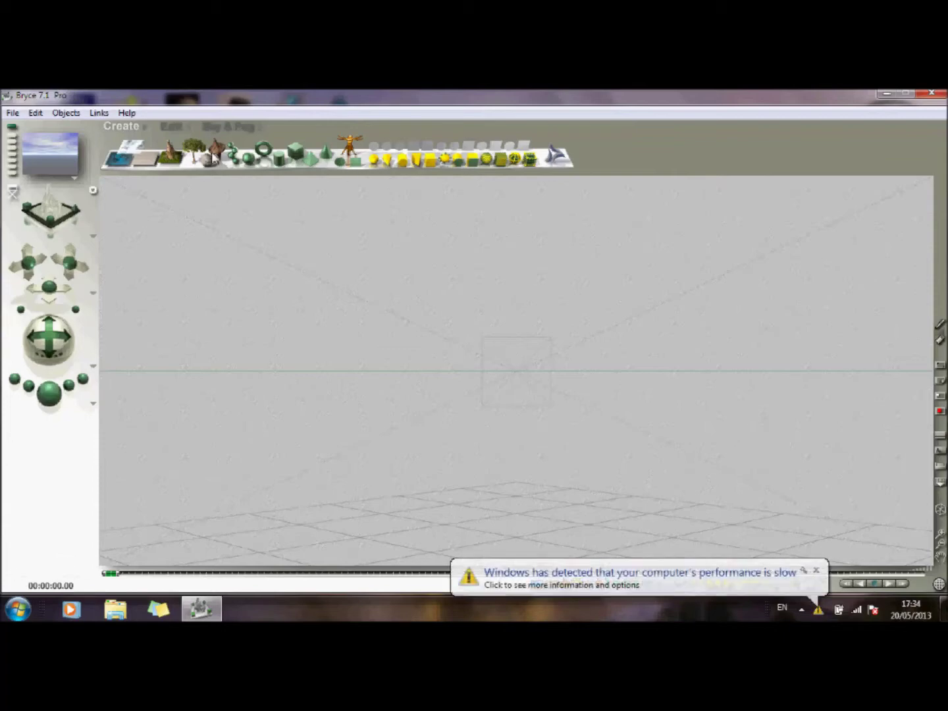
Step: Create a sphere, raise it above the ground plane and scale it up to about twice its size
click(249, 159)
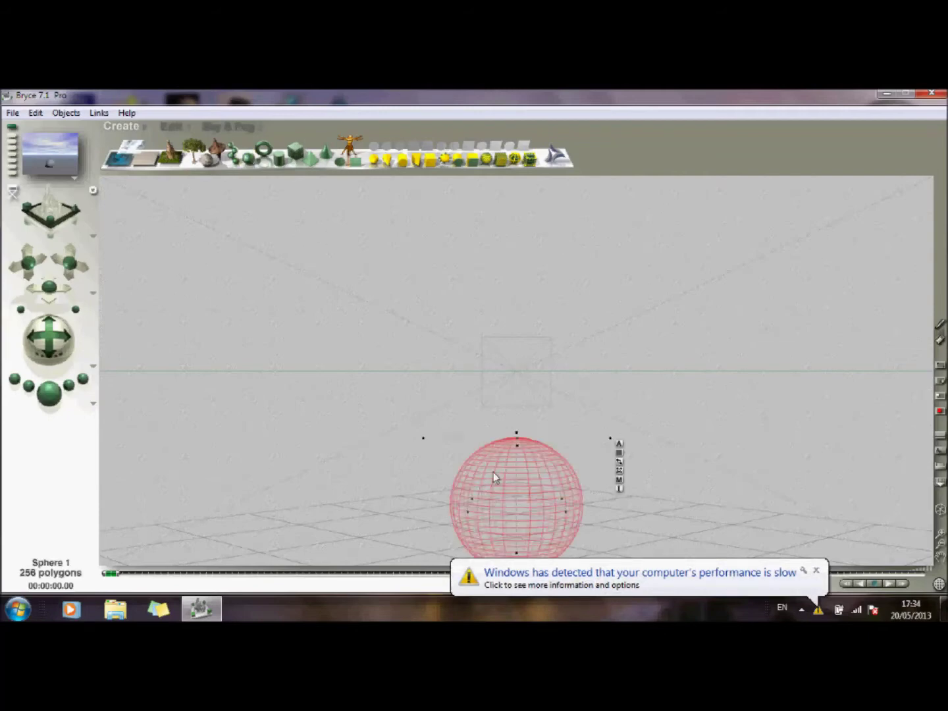
drag(506, 472, 474, 362)
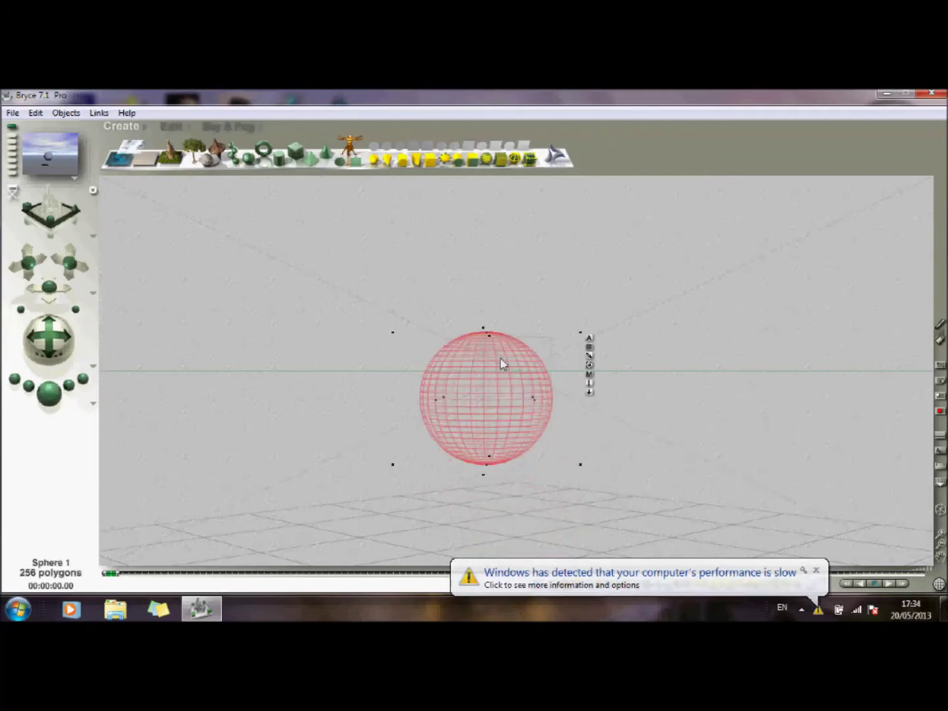
drag(580, 332, 611, 319)
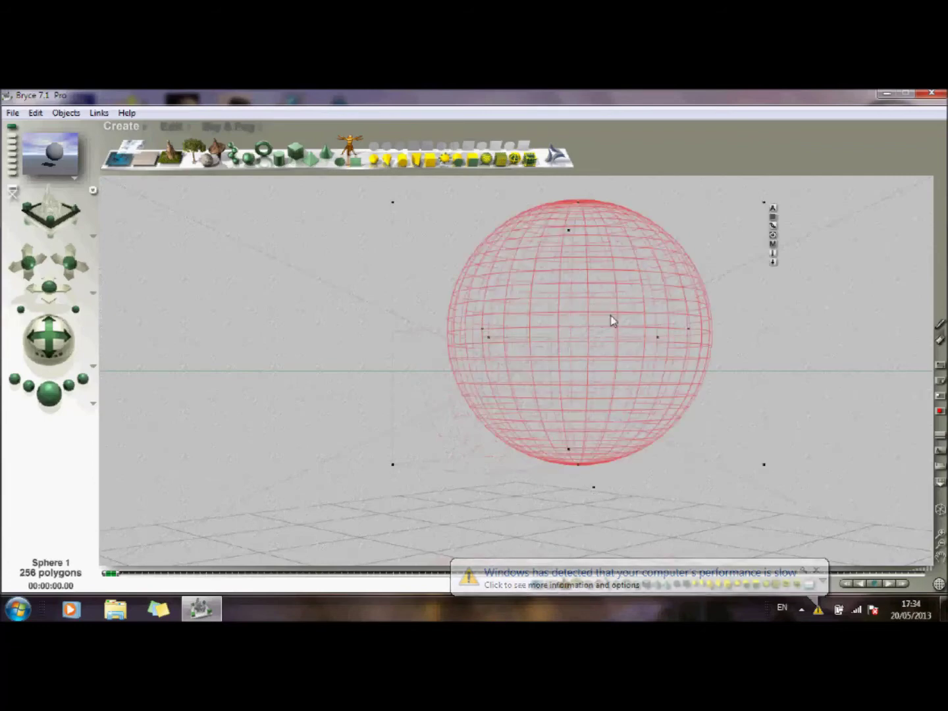
Step: Apply the Earth material from the Celestial group of the Effects material library to the sphere
click(773, 245)
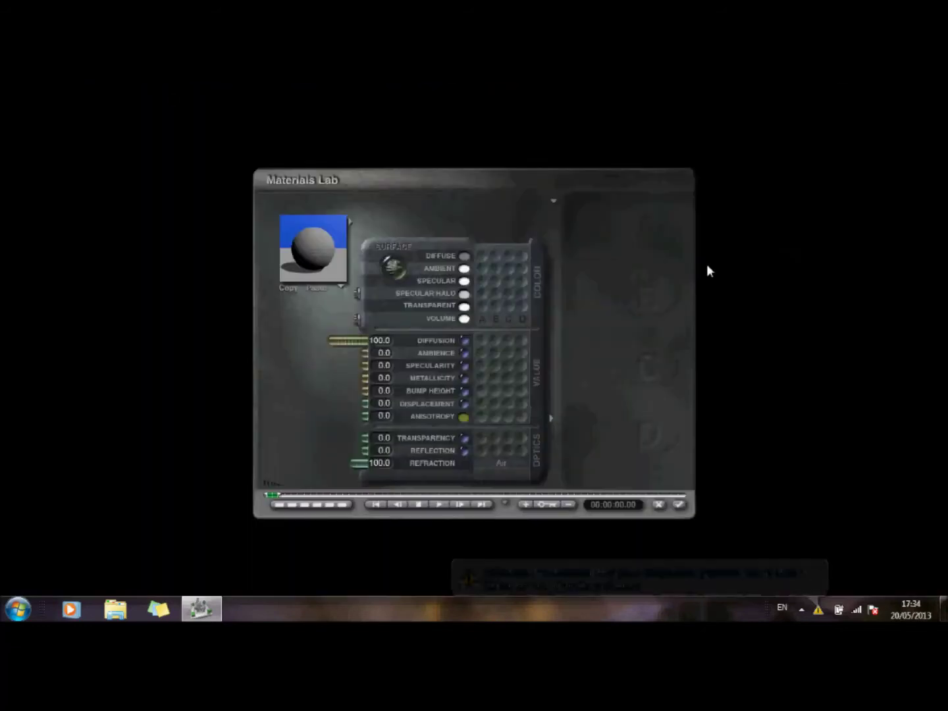
click(349, 221)
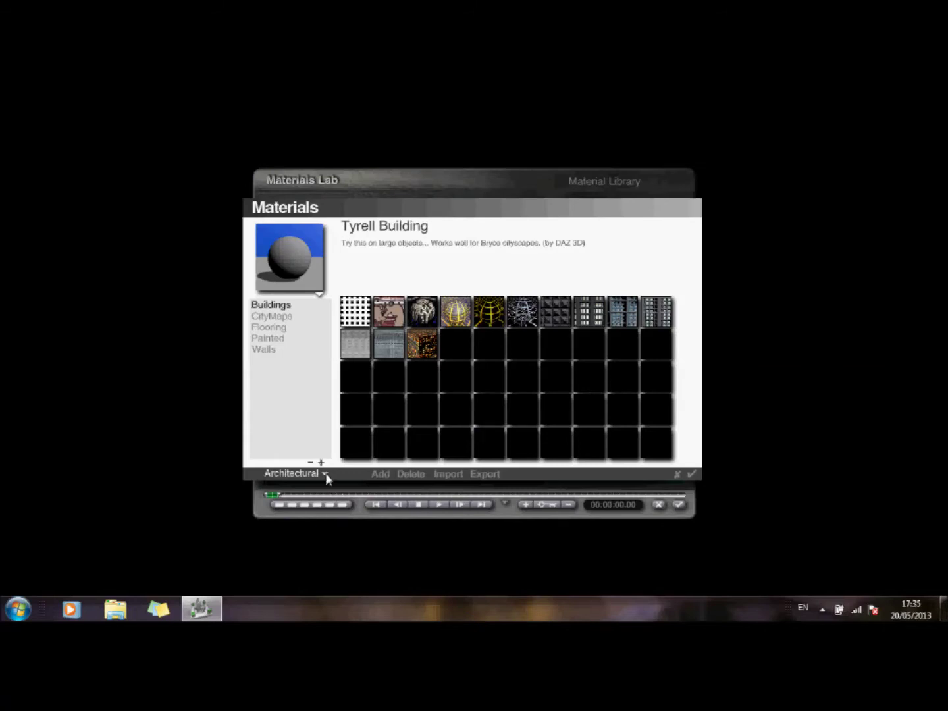
click(324, 473)
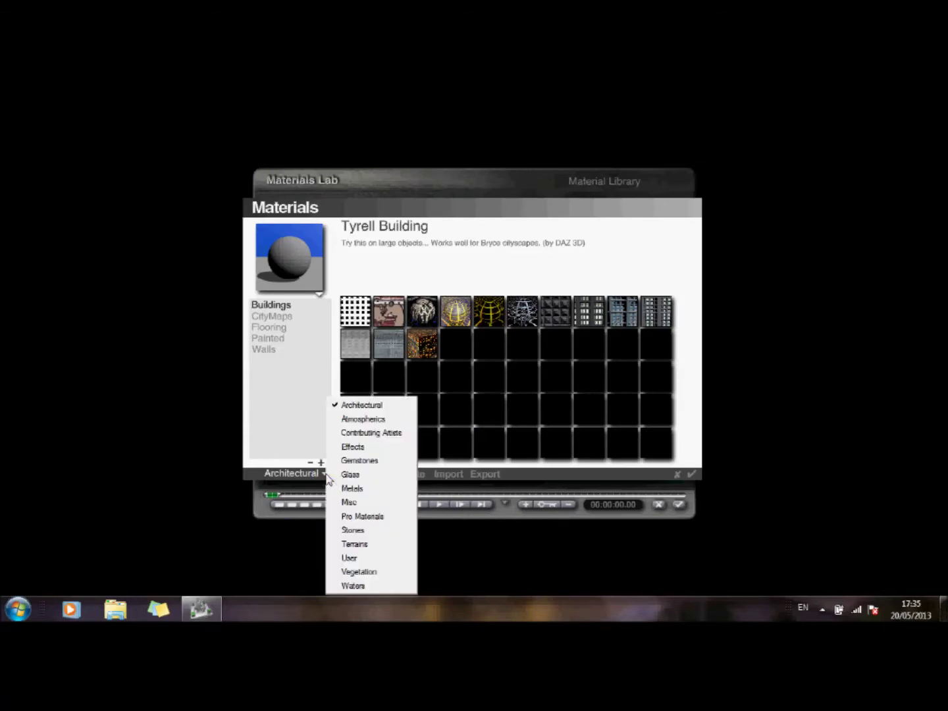
click(348, 446)
click(426, 318)
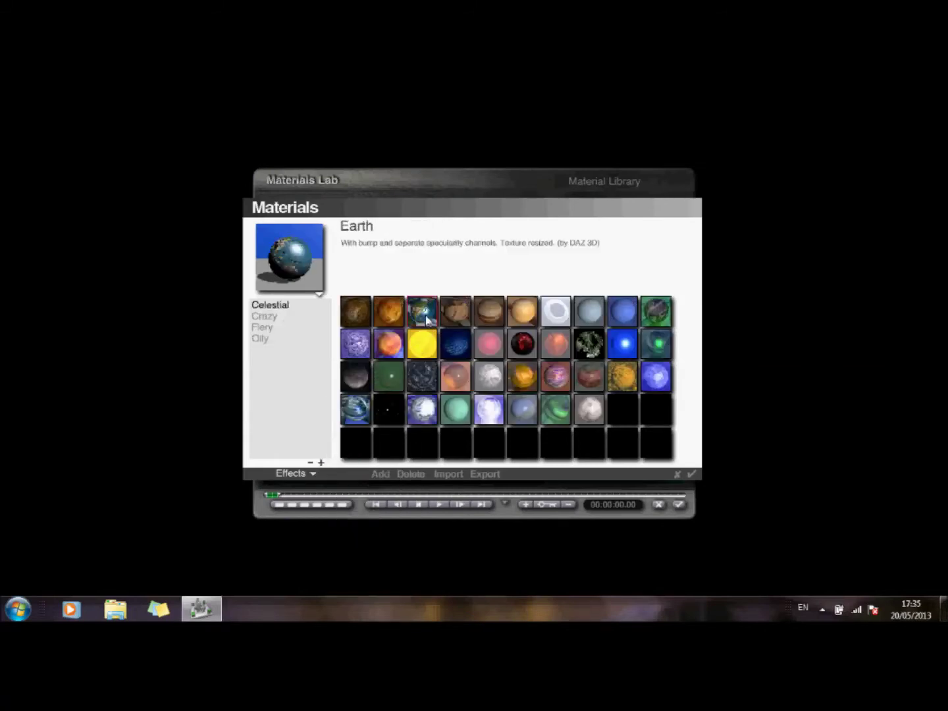
click(679, 505)
click(692, 472)
Step: Choose the earth texture for the material's first texture component and accept the sphere's material
click(680, 204)
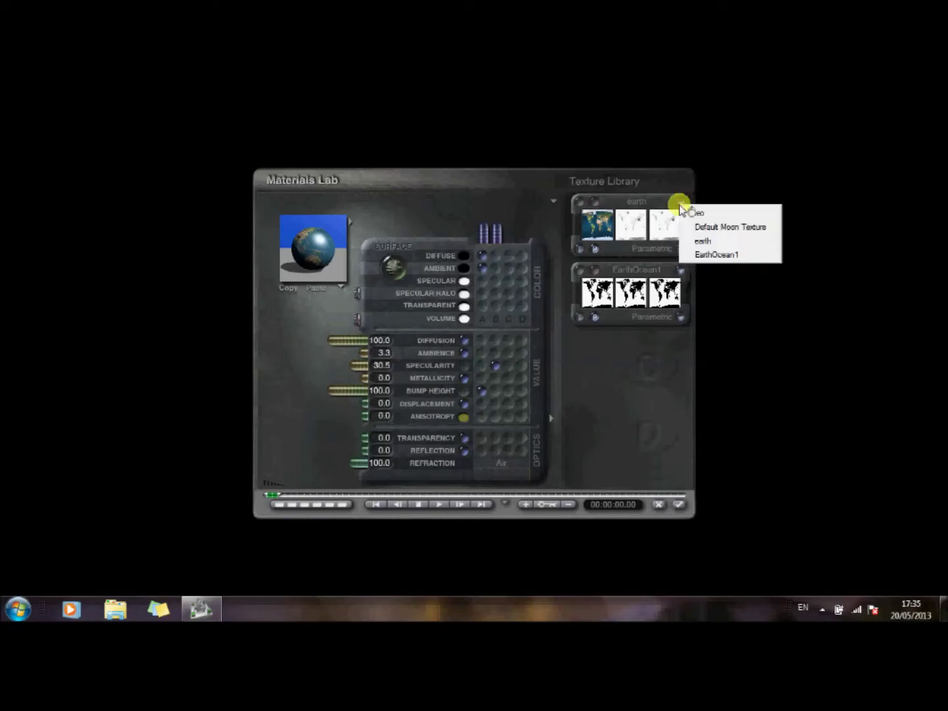
click(702, 239)
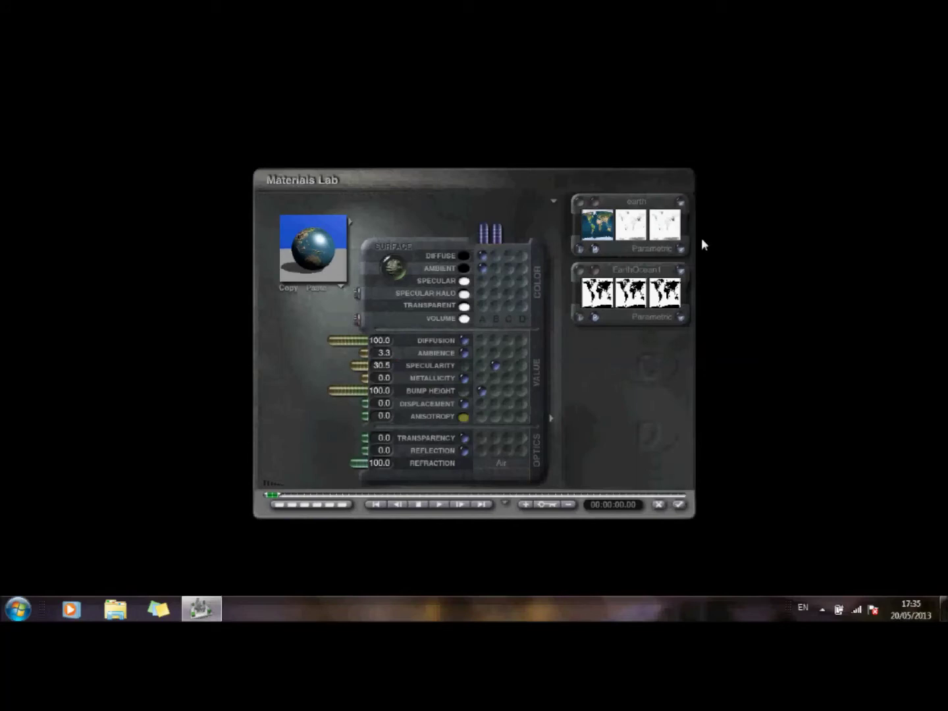
click(681, 504)
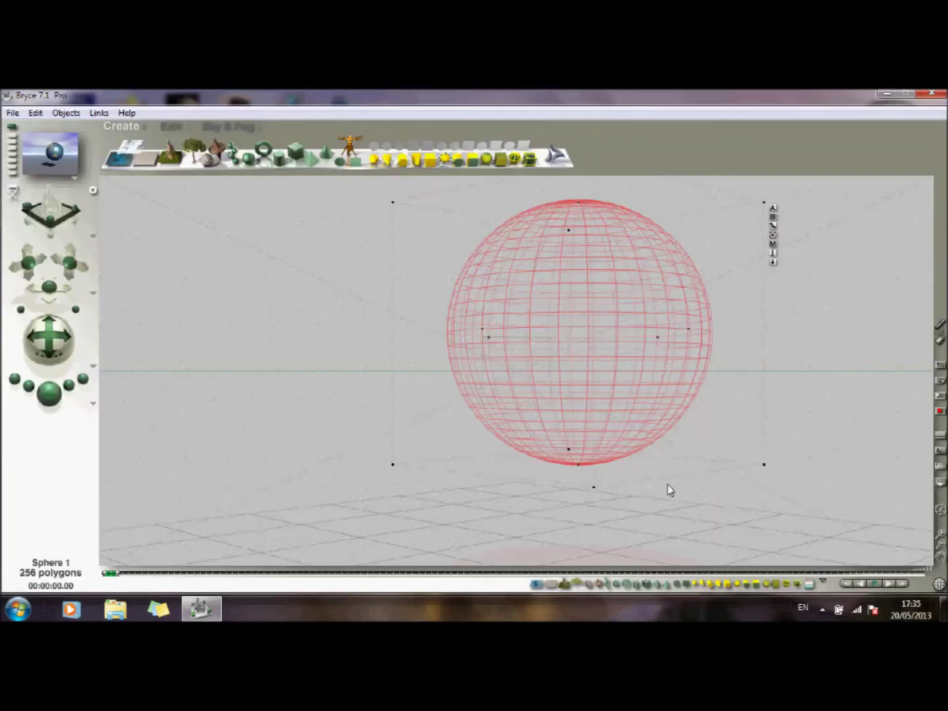
Step: Render the scene with the Earth sphere and dismiss the render report
click(56, 403)
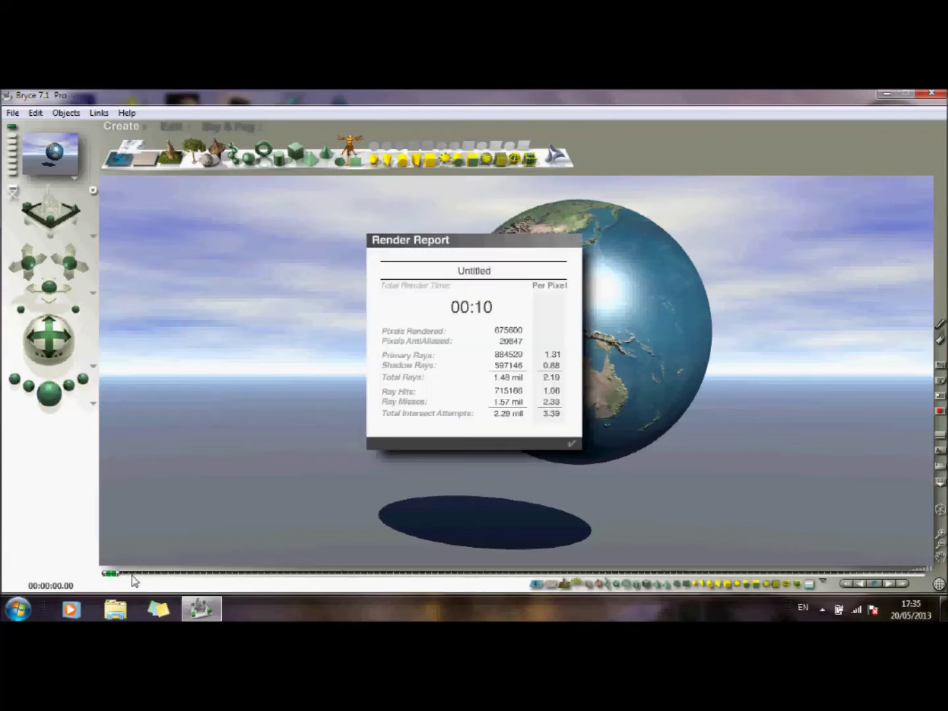
click(572, 443)
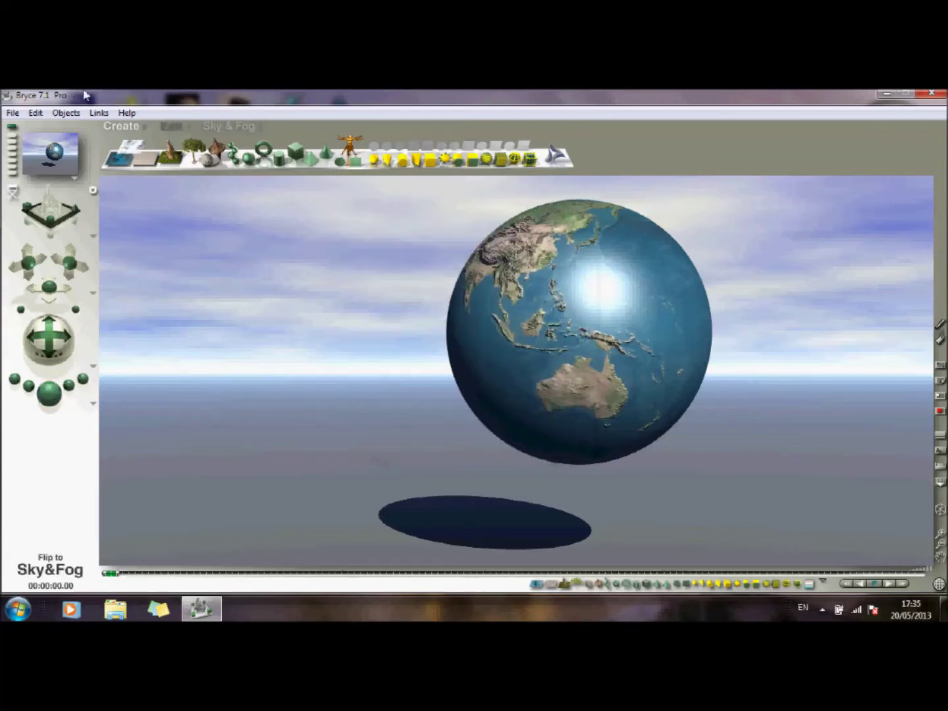
Step: Send the scene to DAZ Studio, cancelling the plug-in registration and closing the lesson introduction window
click(15, 115)
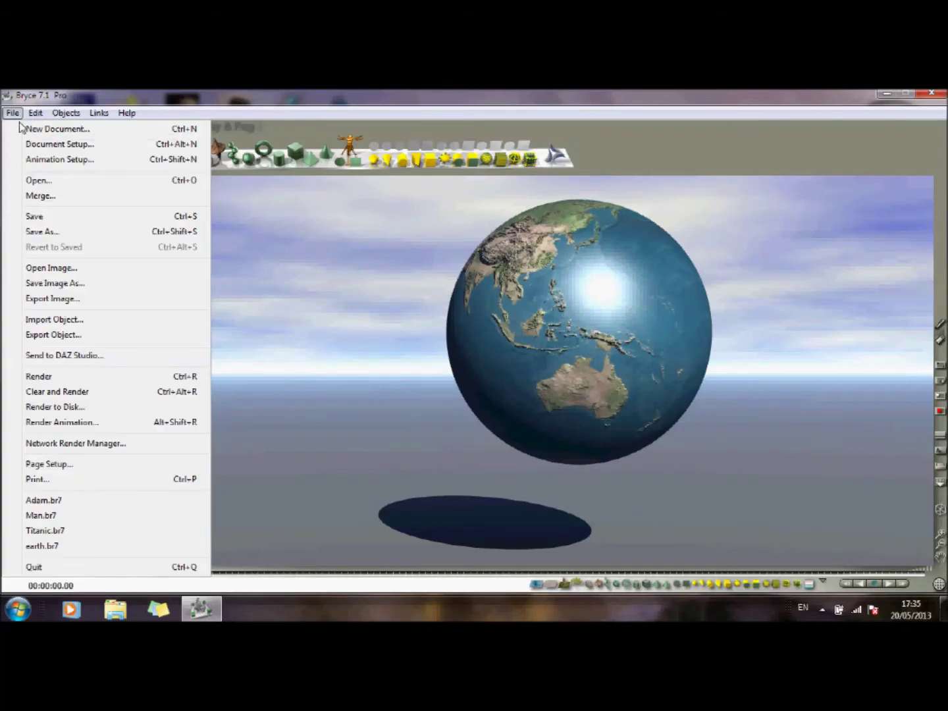
click(75, 356)
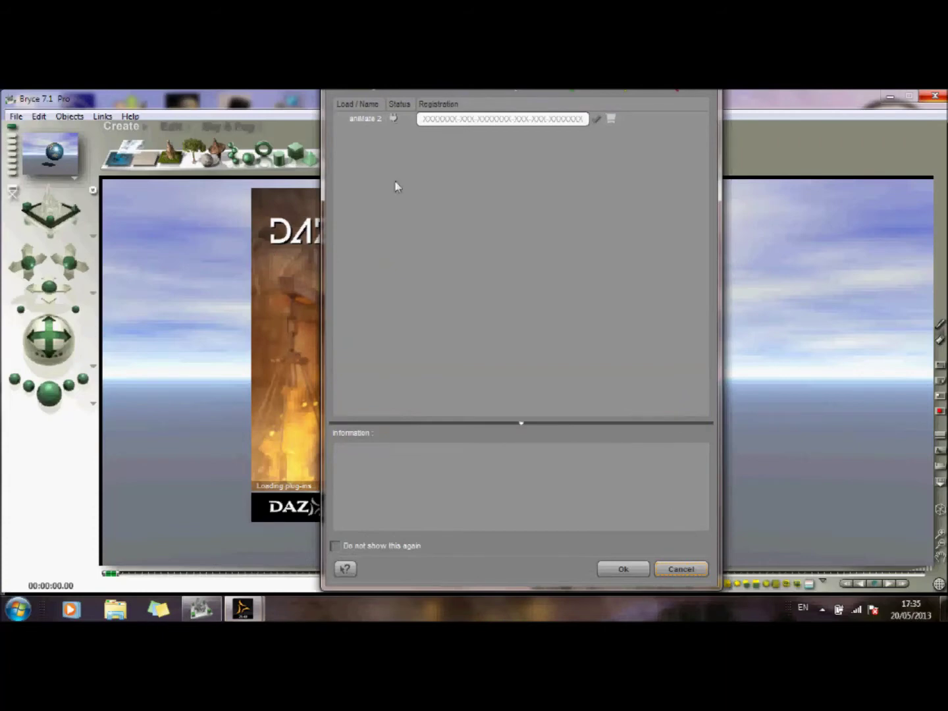
click(681, 570)
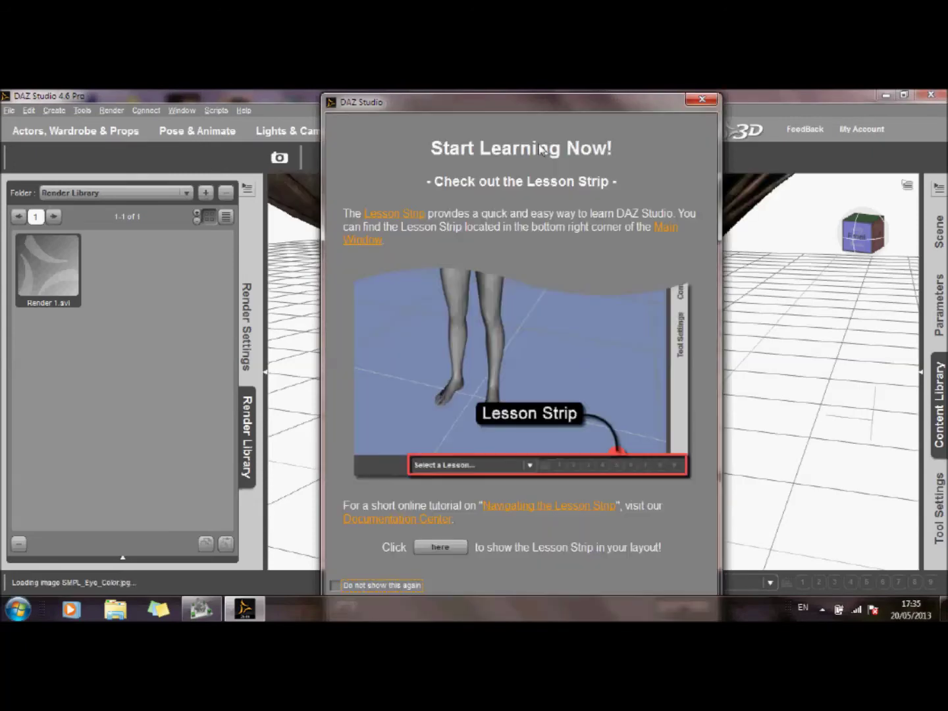
click(701, 100)
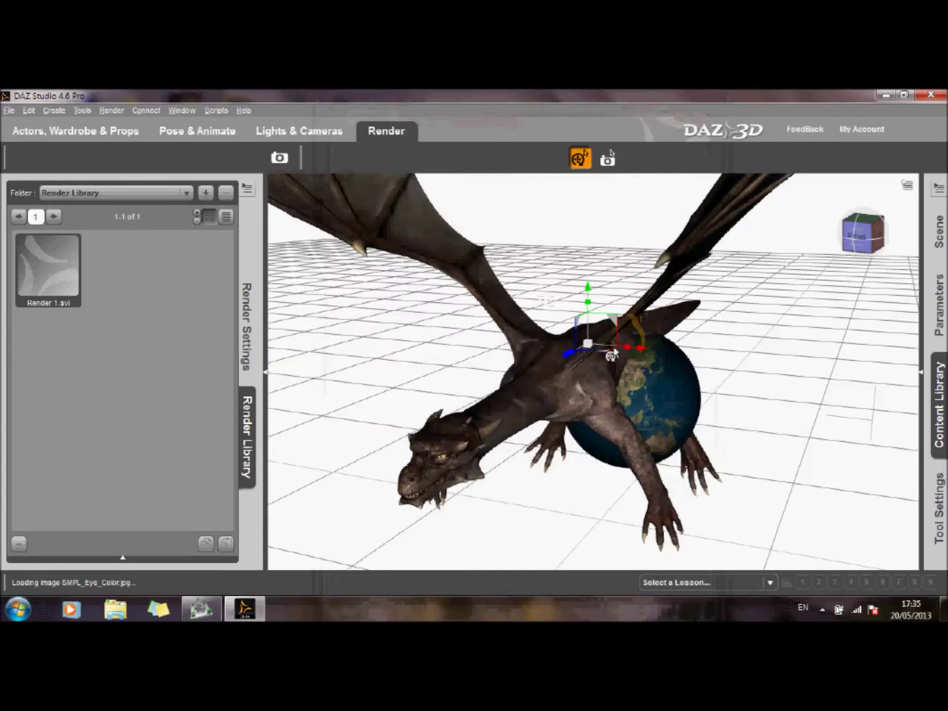
Step: Move the globe along its X axis clear of the dragon and delete the dragon figure
click(663, 397)
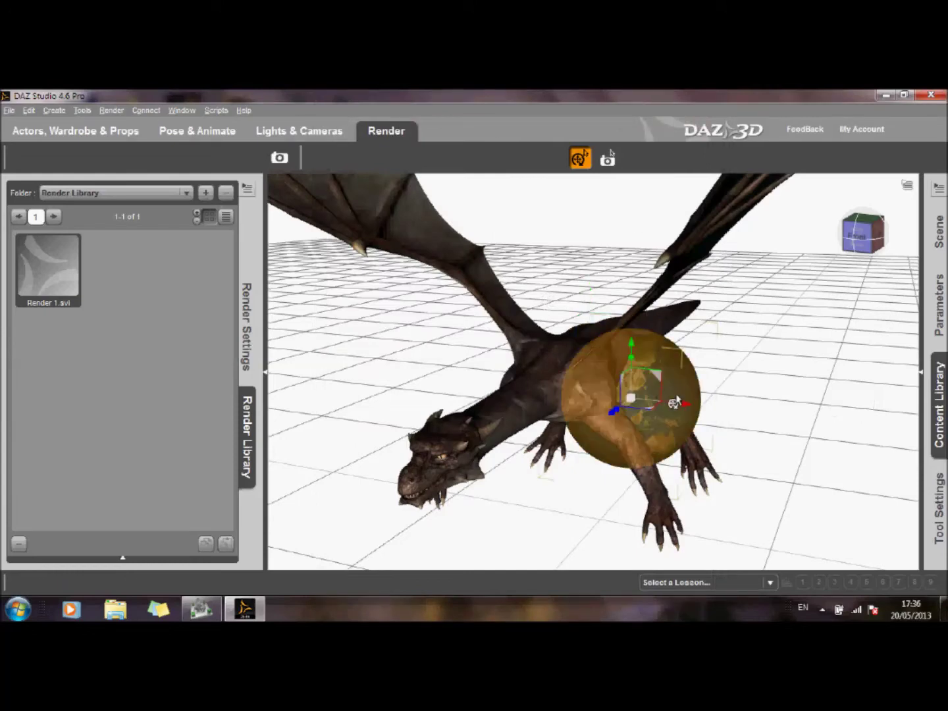
drag(685, 409, 870, 443)
click(595, 374)
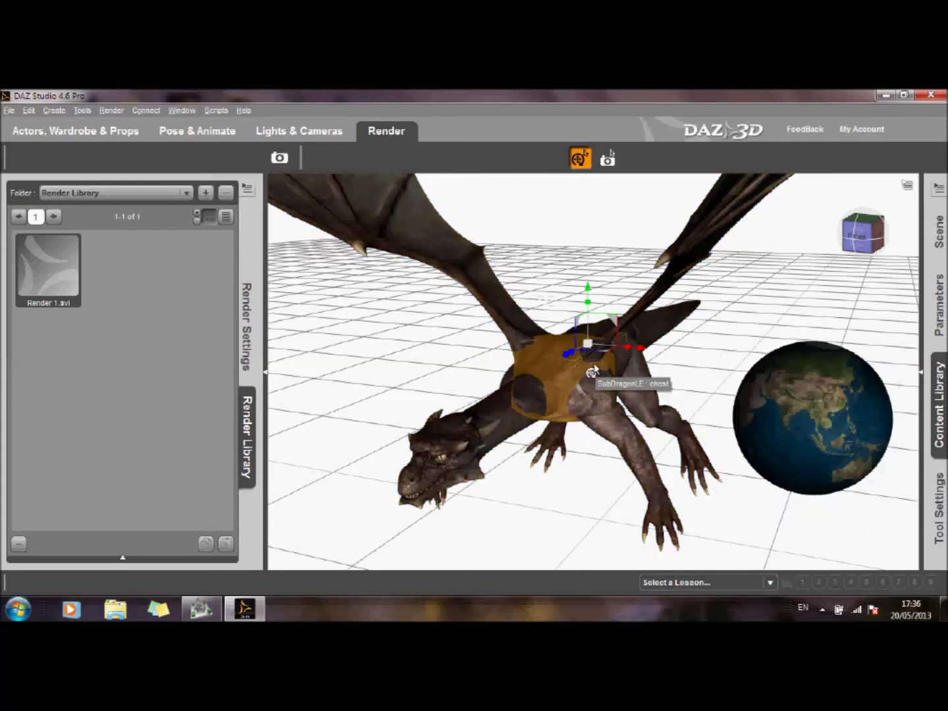
key(Delete)
Step: Move the globe back along its X axis to the middle of the scene
click(837, 425)
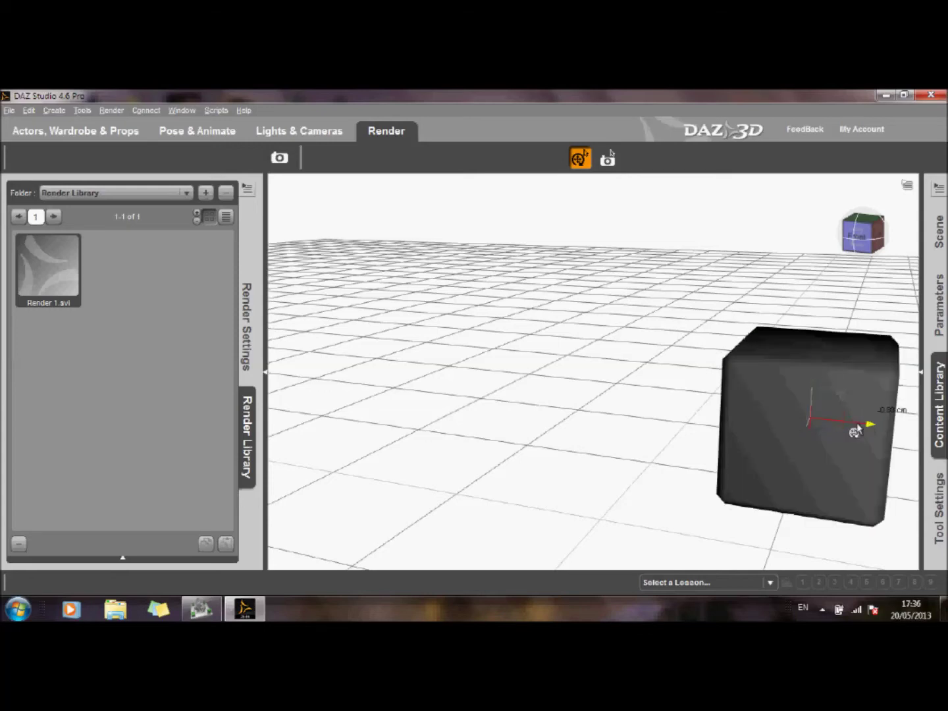
drag(856, 429, 618, 401)
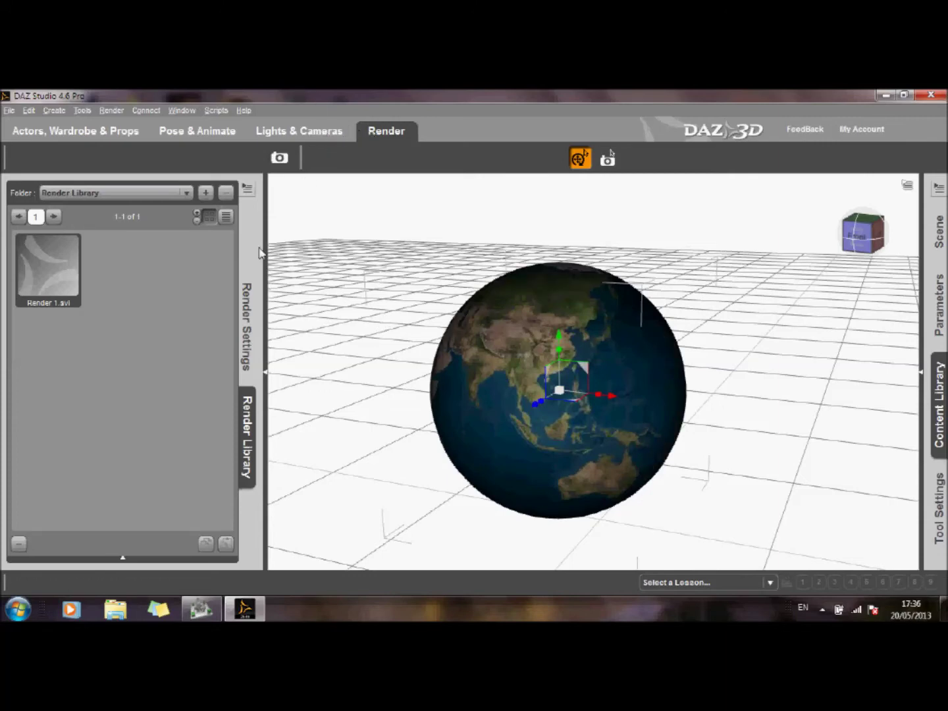
Step: Test-render the globe as a still image and discard the result without saving
click(251, 317)
click(230, 191)
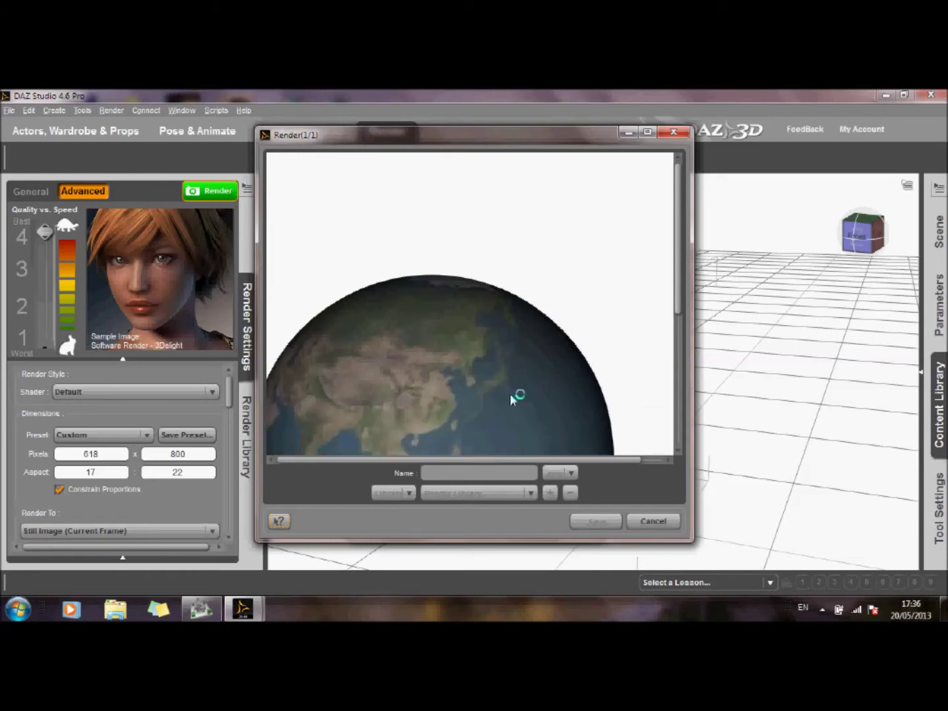
click(654, 522)
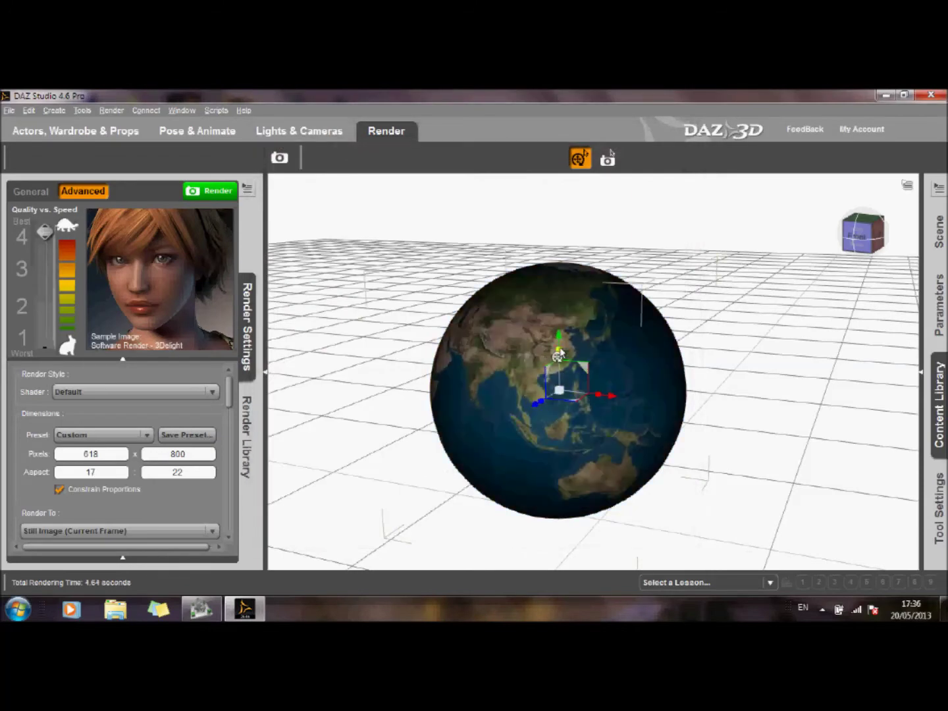
Step: Raise the globe above the floor grid and test-render it from a more frontal view without saving
drag(556, 341, 558, 253)
drag(881, 283, 848, 256)
click(216, 192)
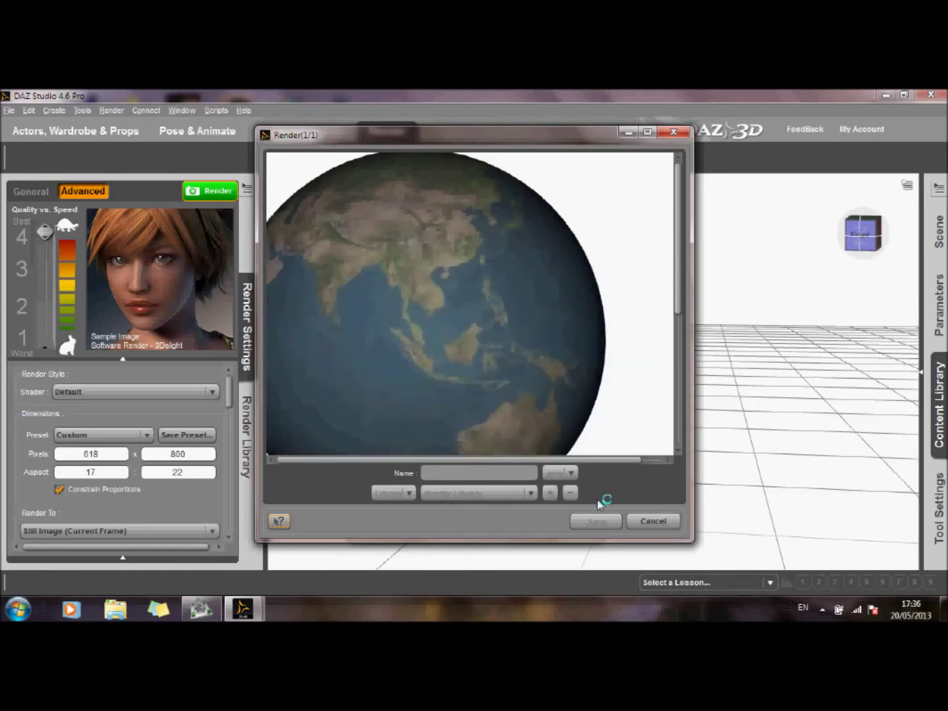
click(653, 521)
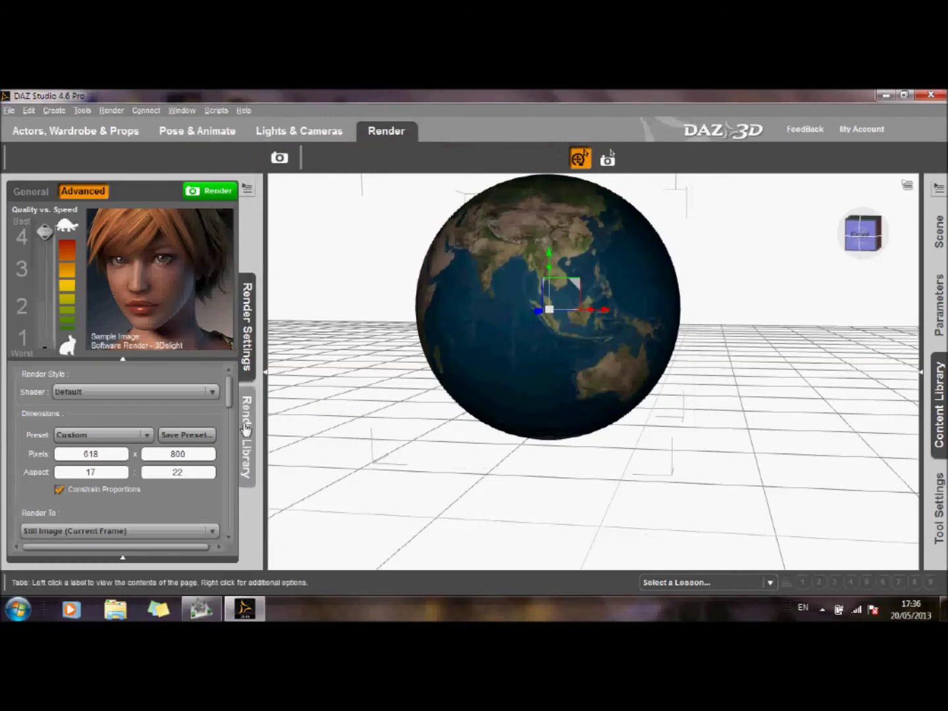
click(247, 430)
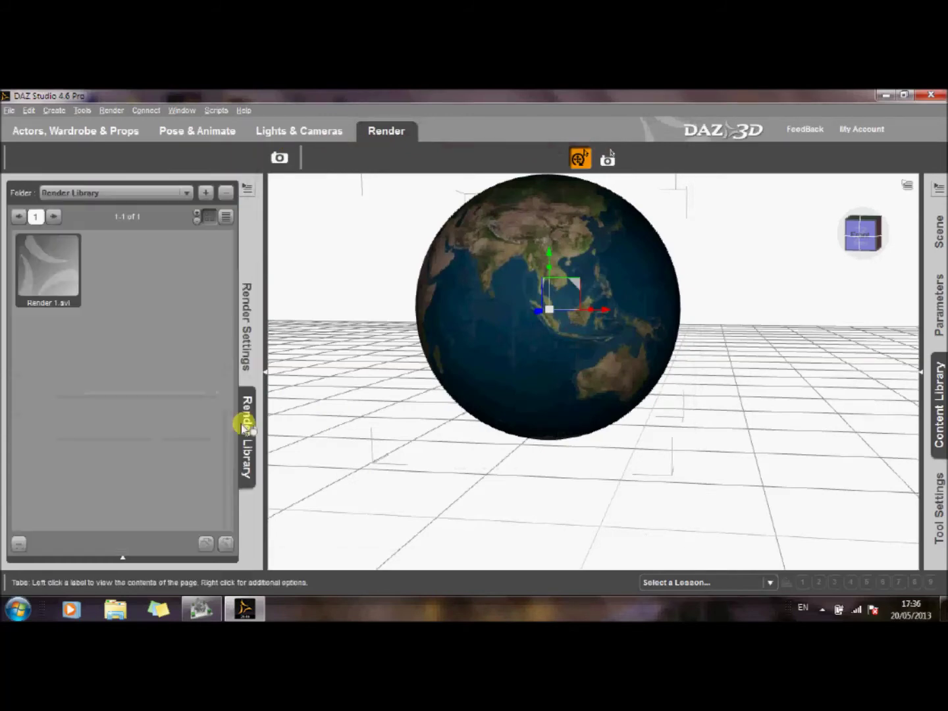
click(243, 350)
click(45, 192)
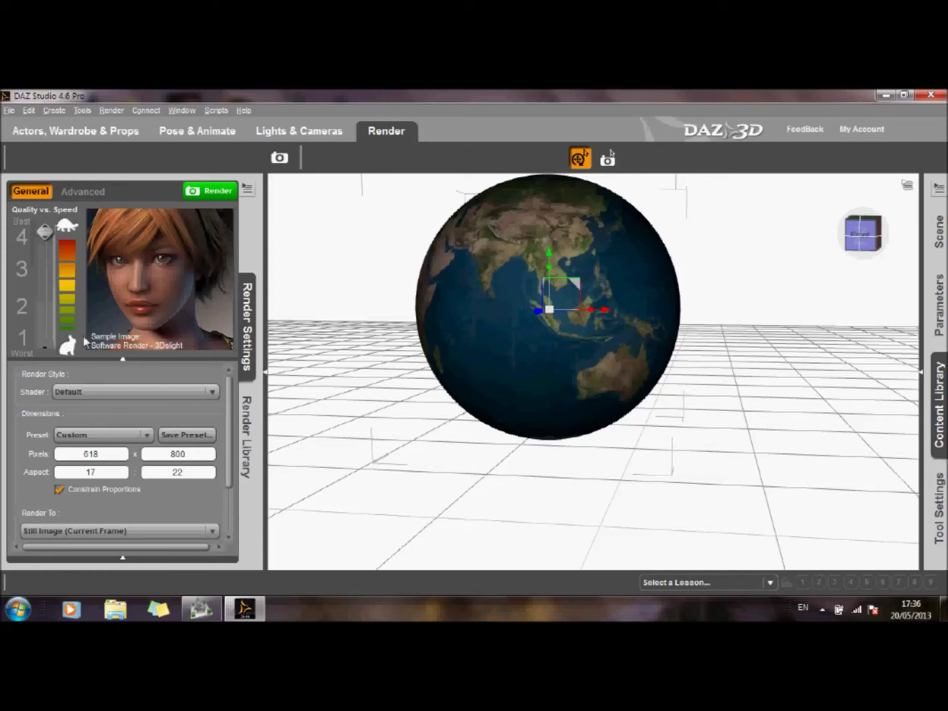
Step: Open the Diffuse settings of the shape's Earth surface for editing and collapse the tips area
click(110, 134)
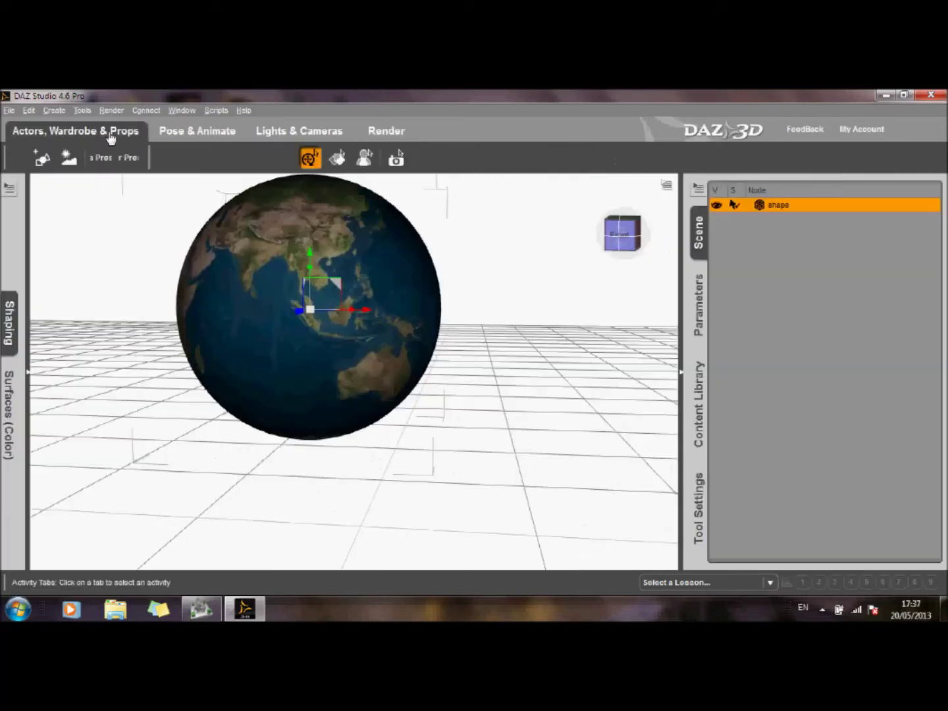
click(12, 413)
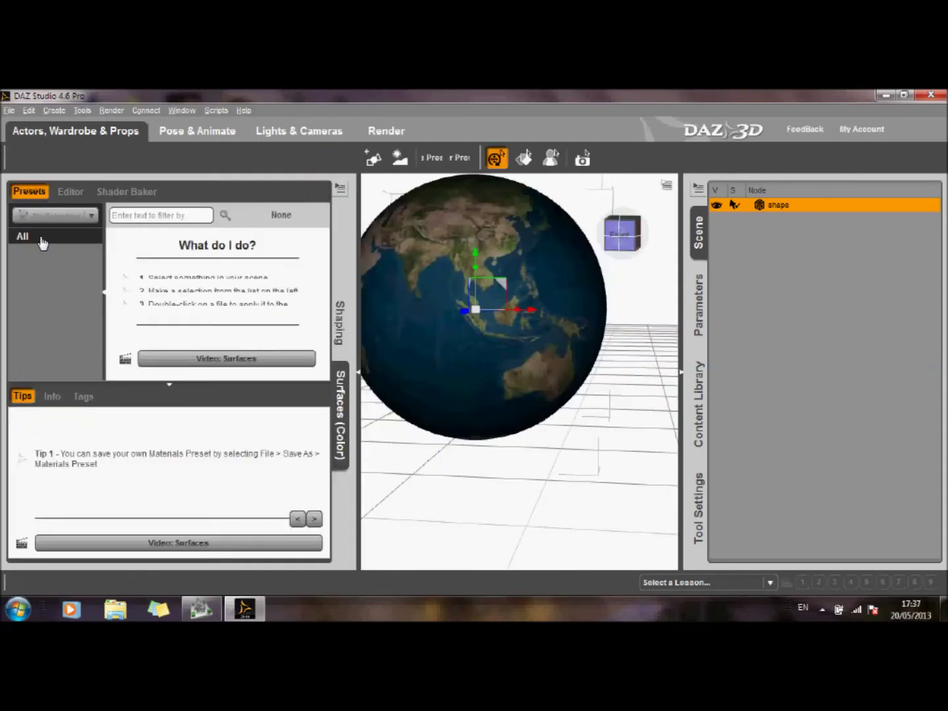
click(105, 192)
click(67, 192)
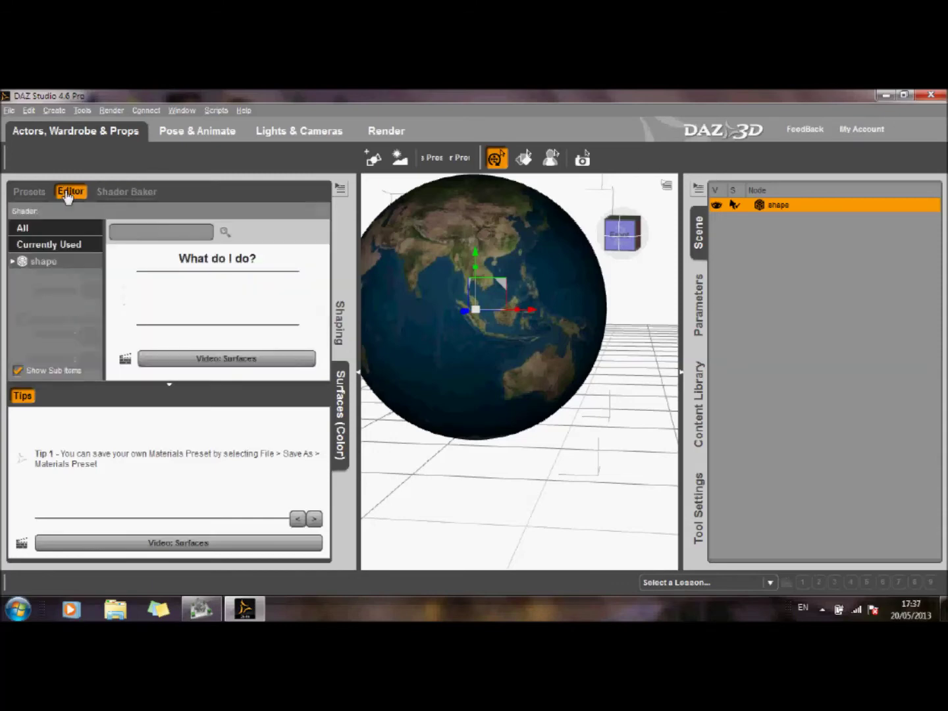
click(13, 262)
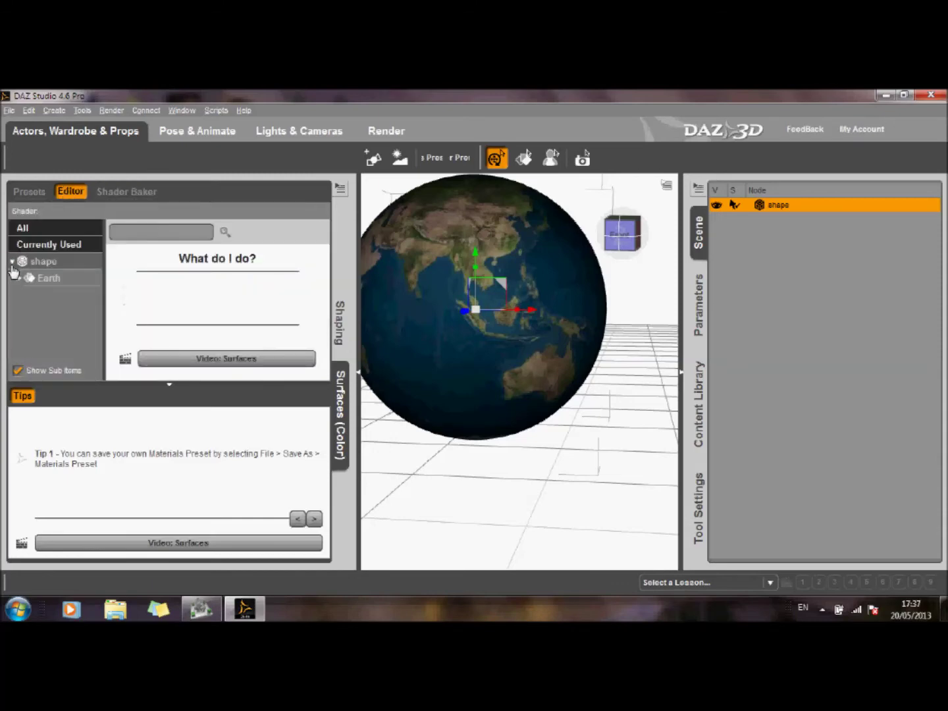
click(19, 278)
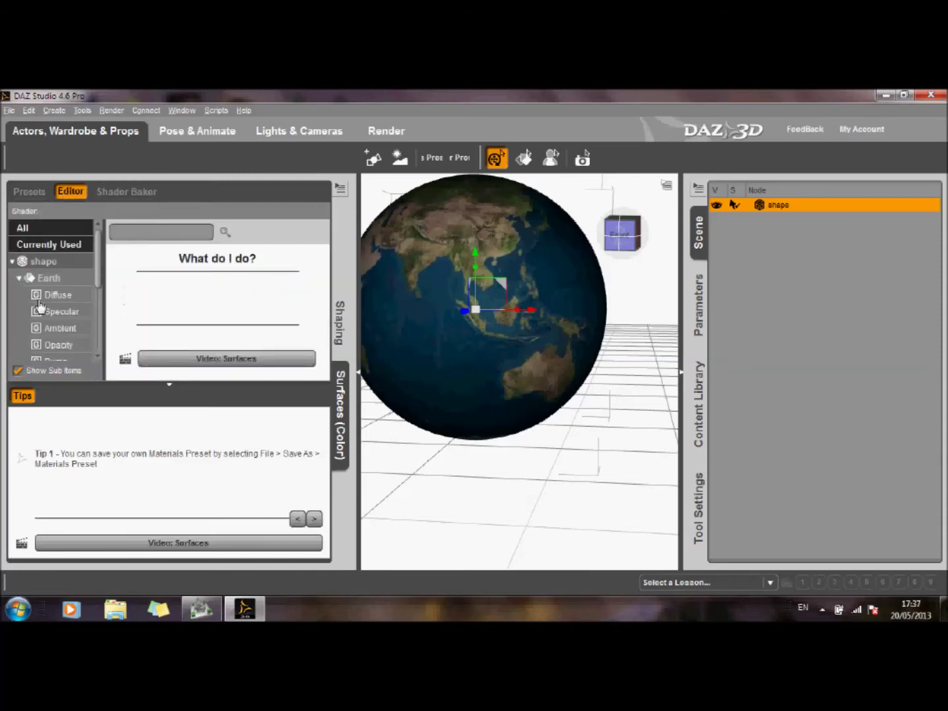
click(41, 300)
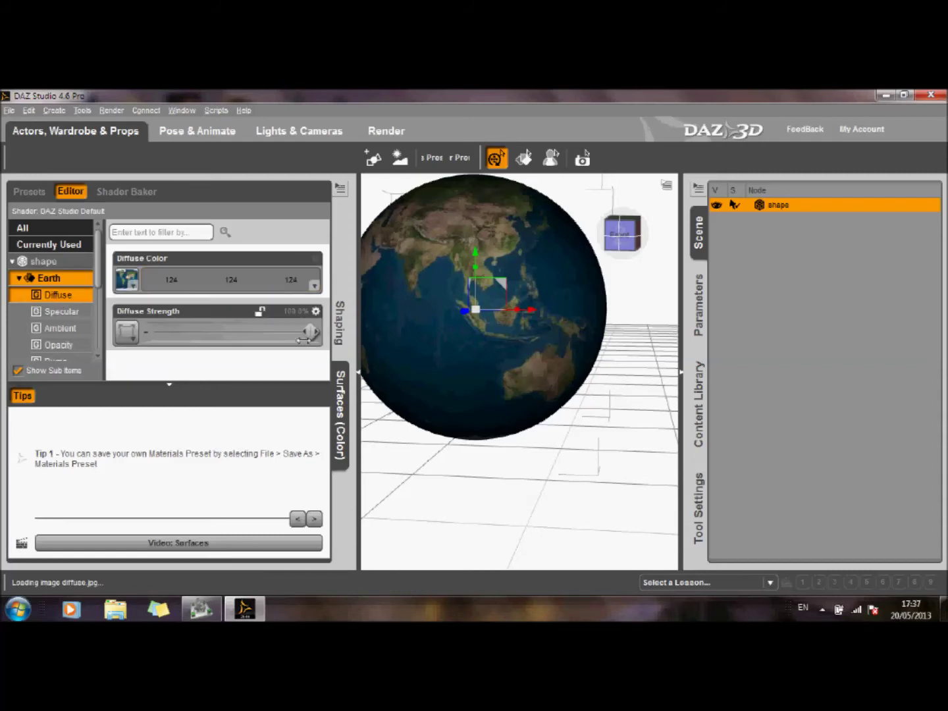
click(169, 384)
click(169, 385)
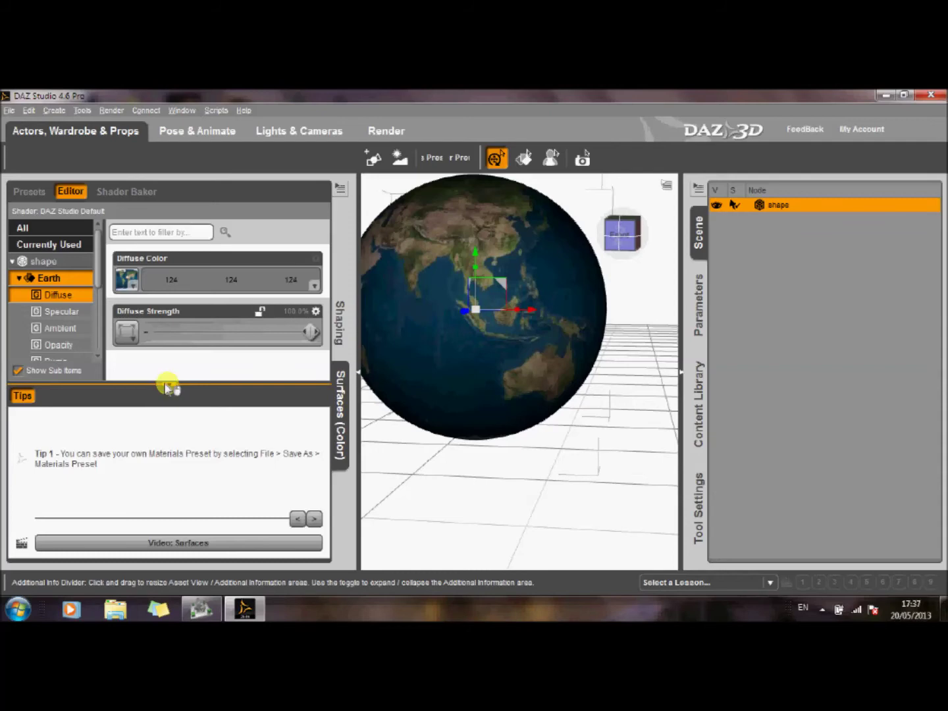
Step: Try lowering the Earth surface's Diffuse Strength to 70.2% and undo the change
drag(306, 331, 264, 331)
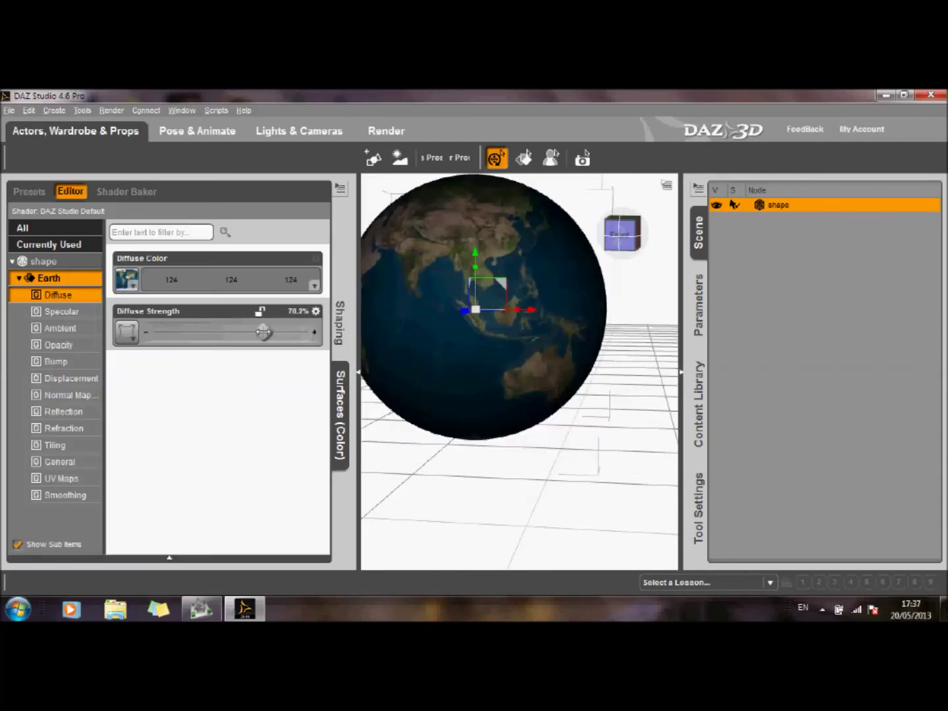
key(ctrl+z)
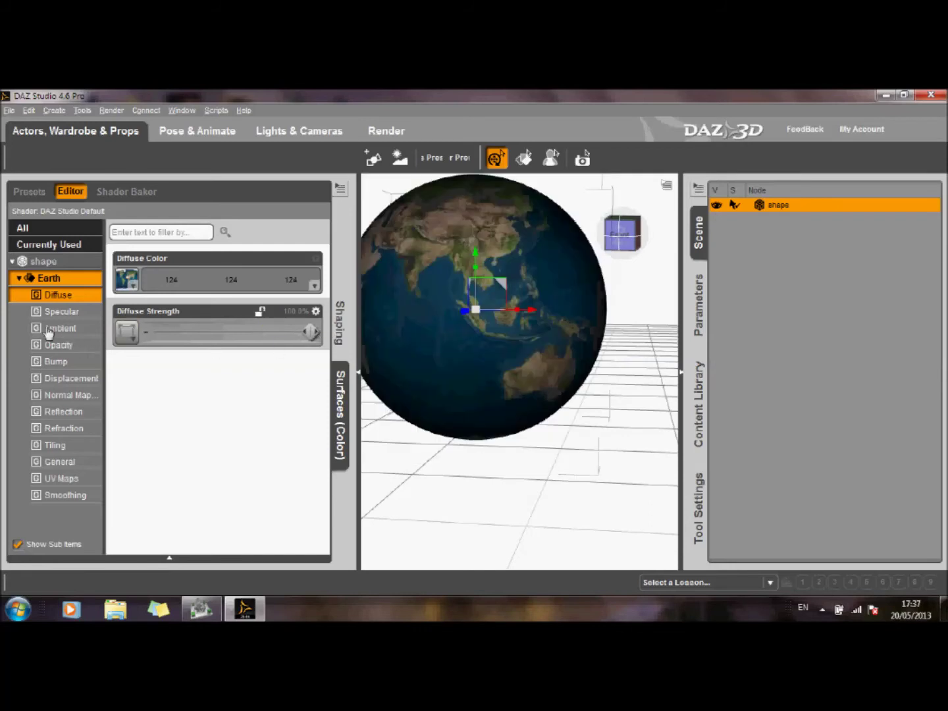
Step: Review the Earth surface's Ambient and Opacity settings and collapse the surface settings pane
click(44, 331)
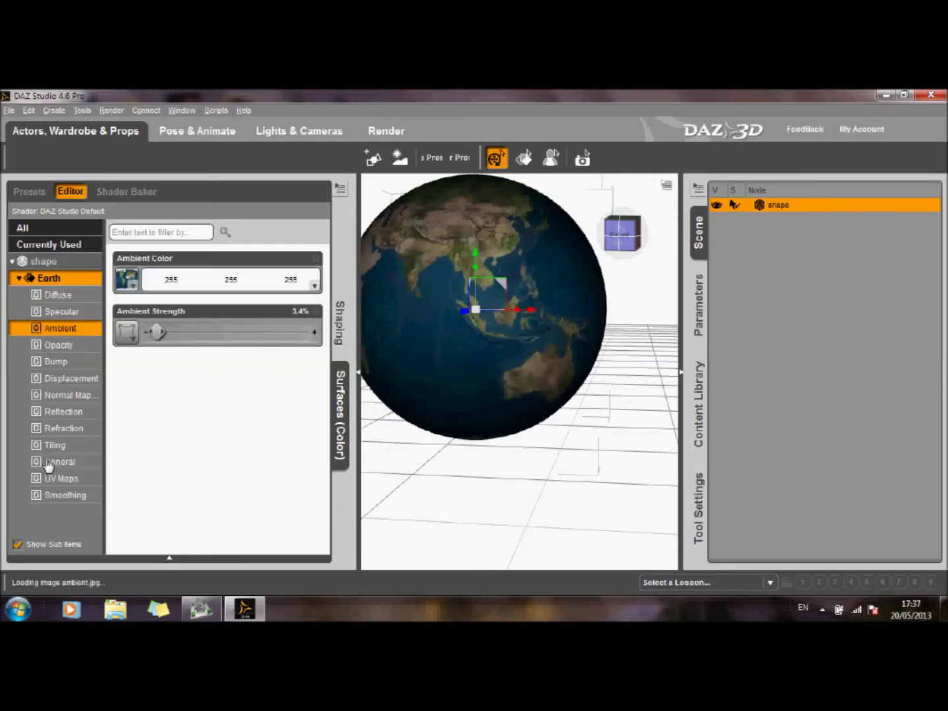
click(44, 346)
mouse_move(311, 279)
mouse_down()
mouse_move(198, 279)
mouse_move(310, 279)
mouse_up()
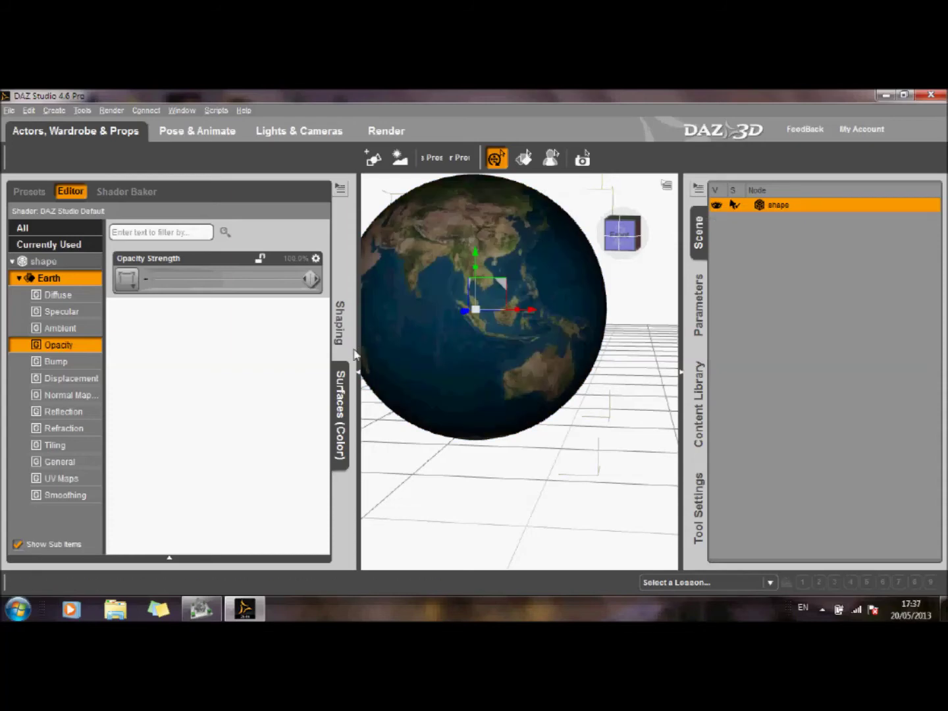
click(355, 375)
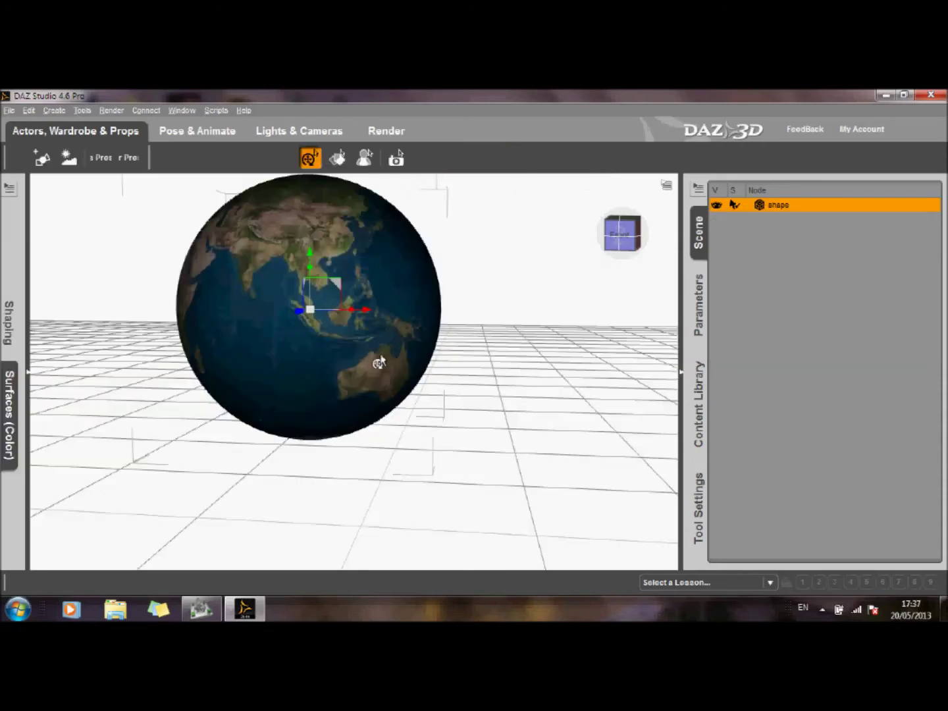
Step: Convert the shape prop to a figure using TriAx Weight Mapping, with Inherit Skeleton of Parent enabled
click(696, 193)
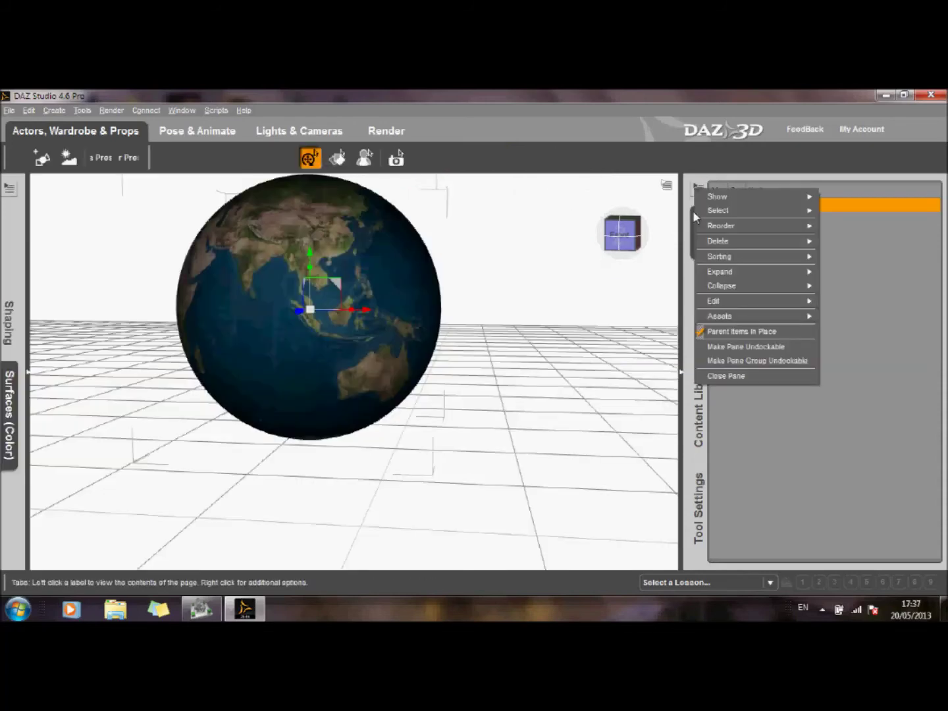
mouse_move(720, 315)
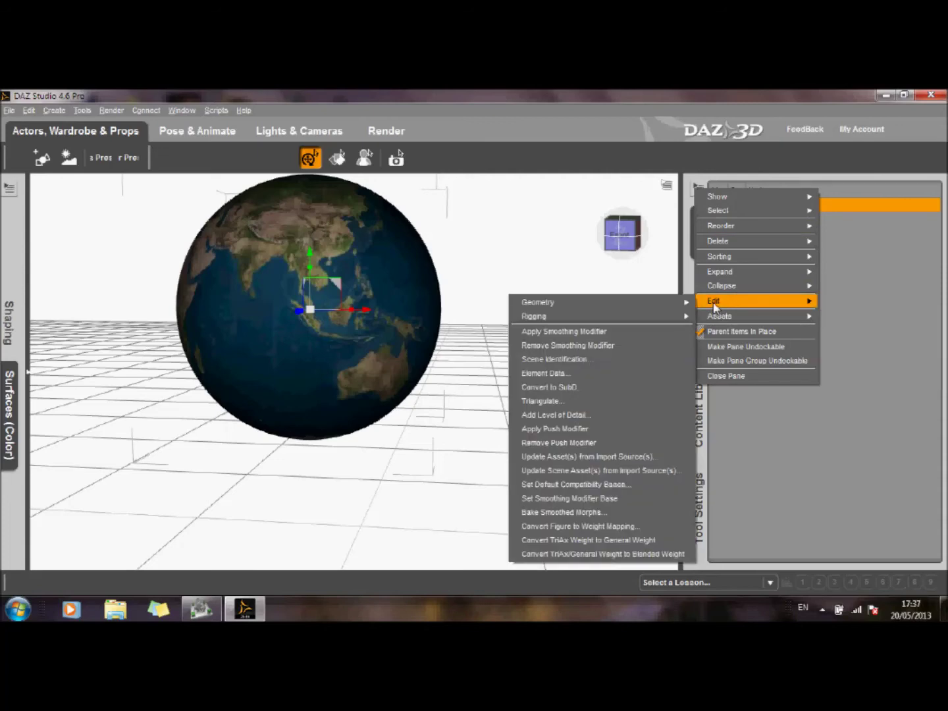
mouse_move(681, 322)
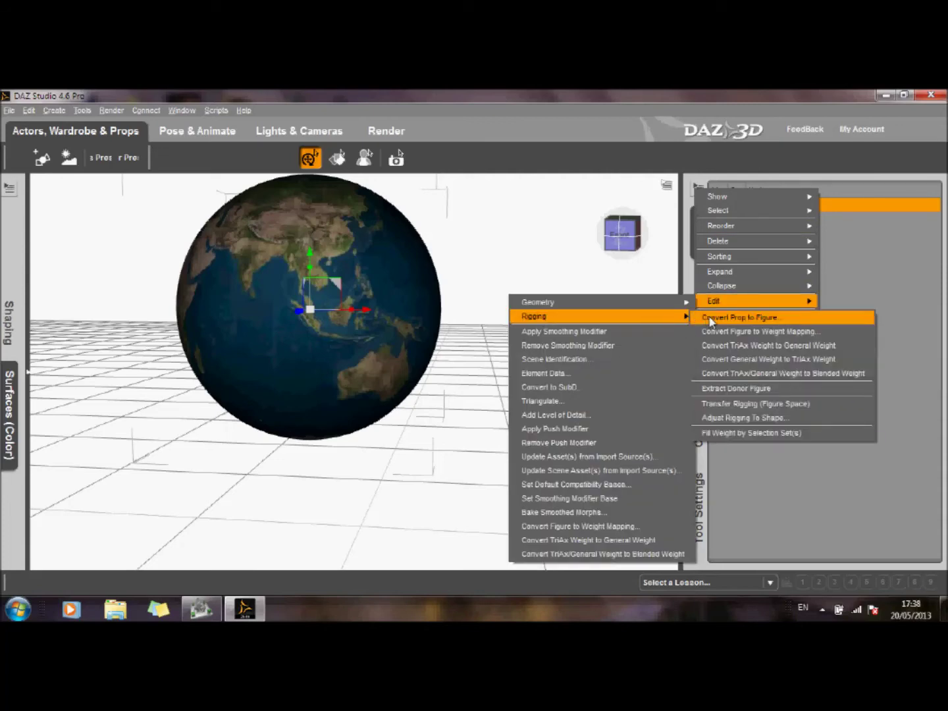
click(710, 319)
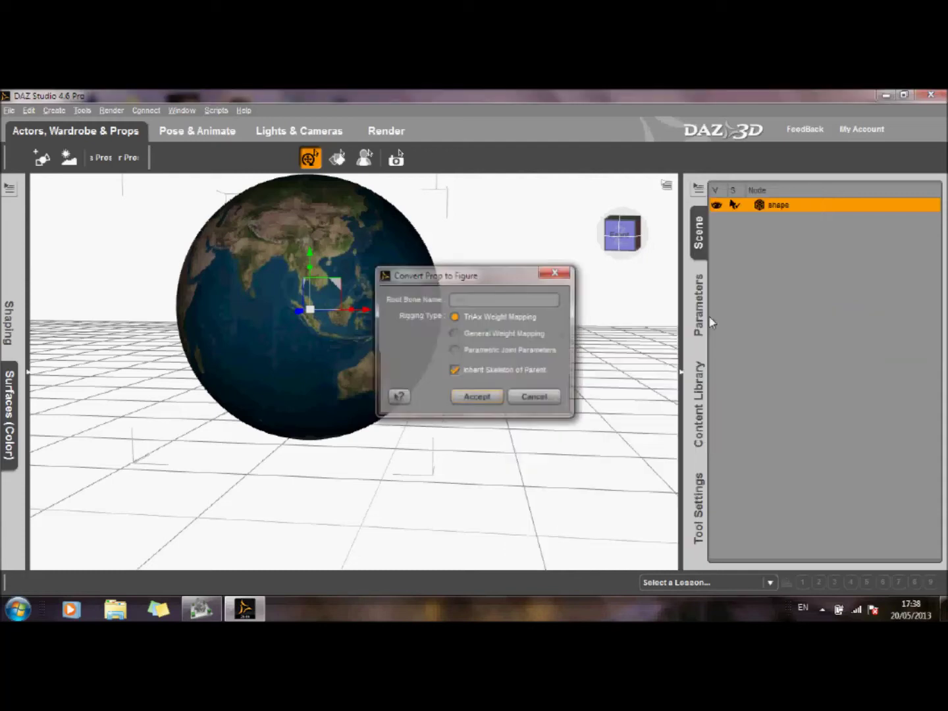
click(484, 399)
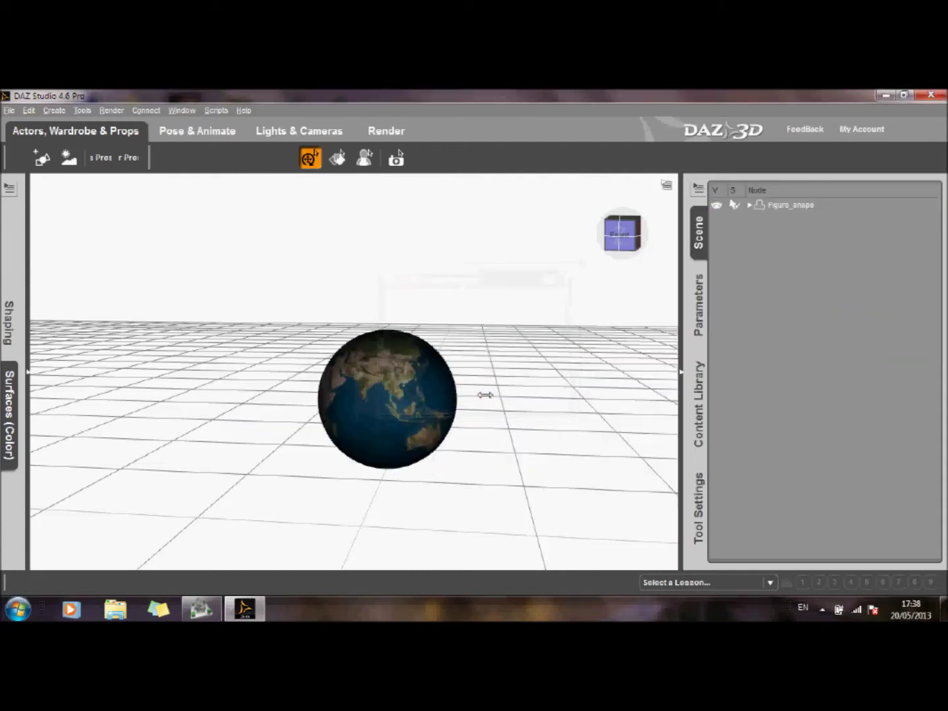
Step: Select the converted globe figure, switch to the Pose & Animate workspace and preview the FMSS Rotations and Orbits aniBlock
click(388, 397)
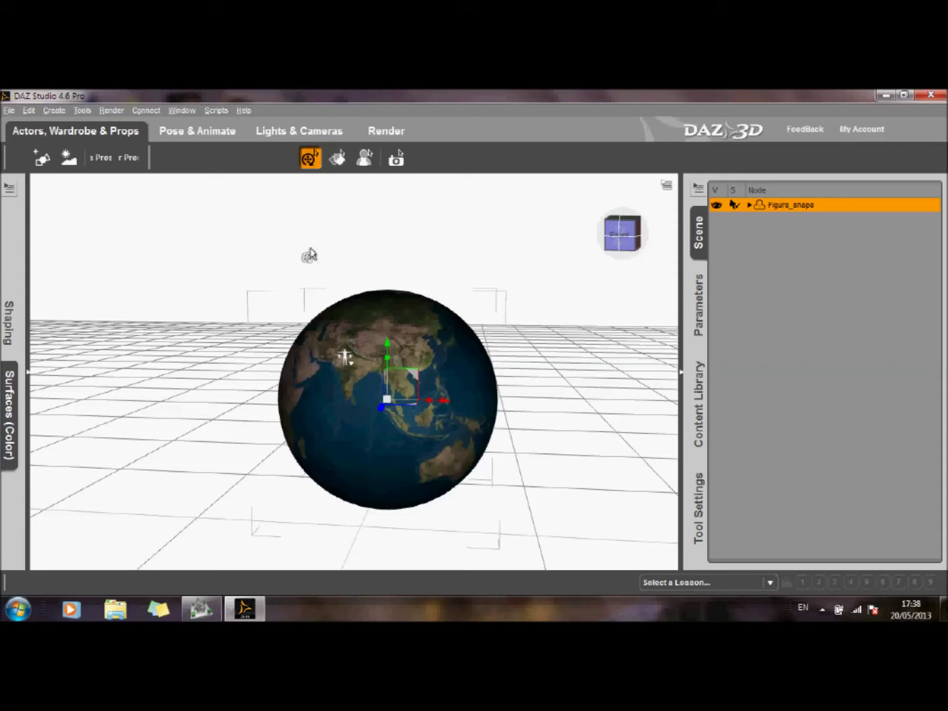
click(226, 135)
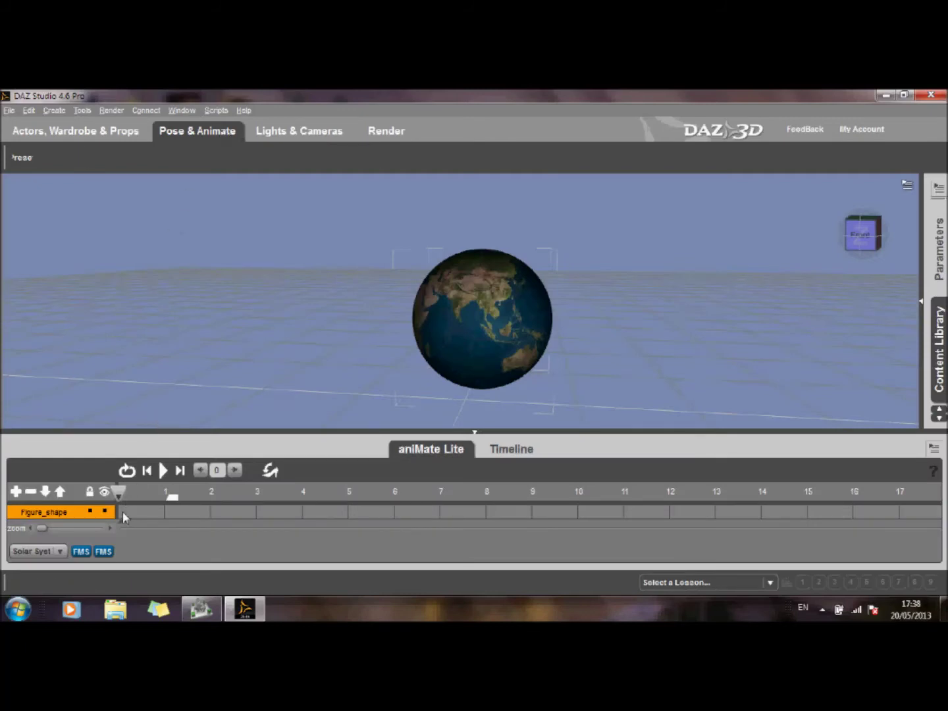
click(83, 553)
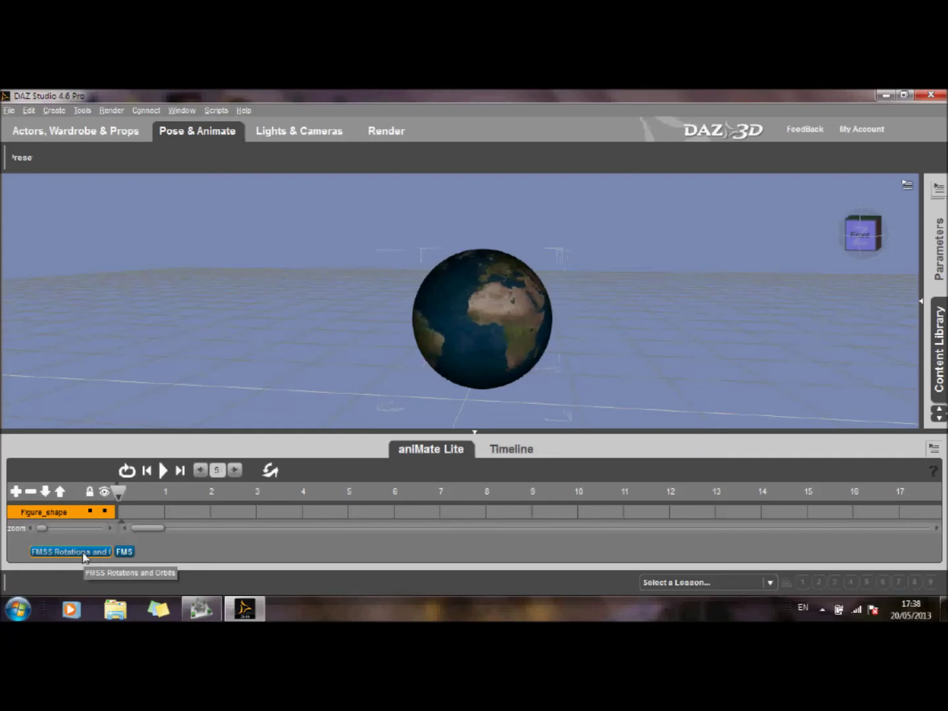
click(103, 510)
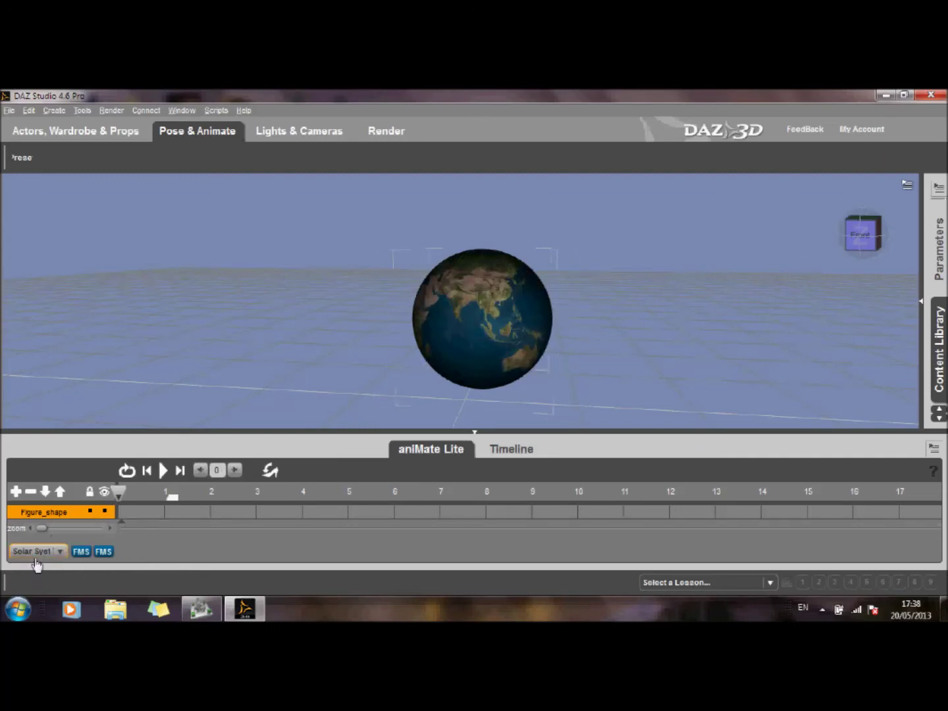
Step: Browse the aniMate Dance aniBlocks and return to the FM Solar System set
click(59, 553)
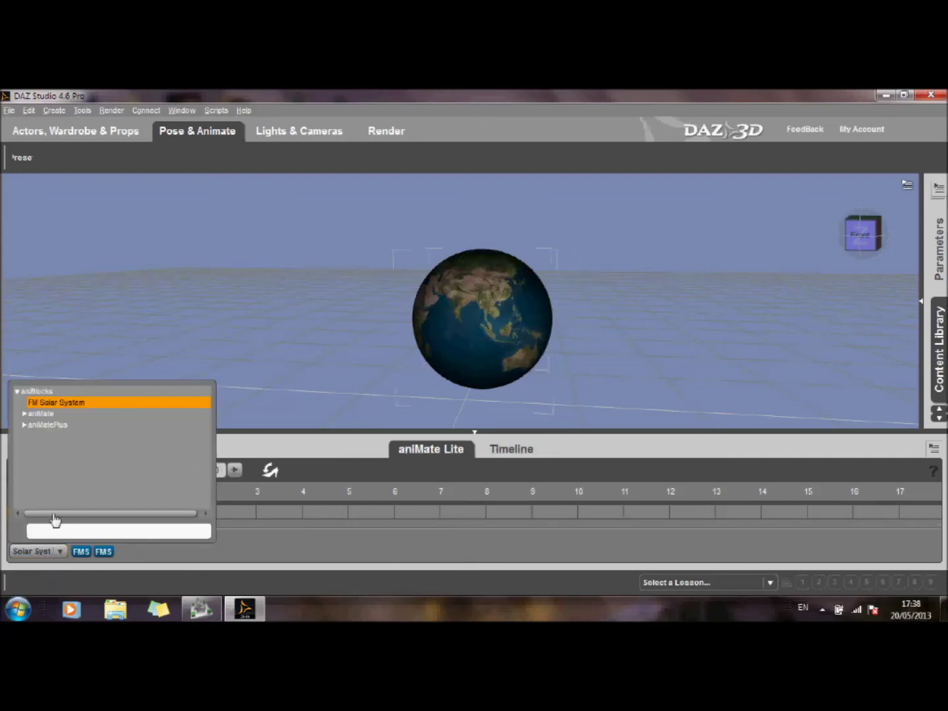
click(25, 413)
click(46, 425)
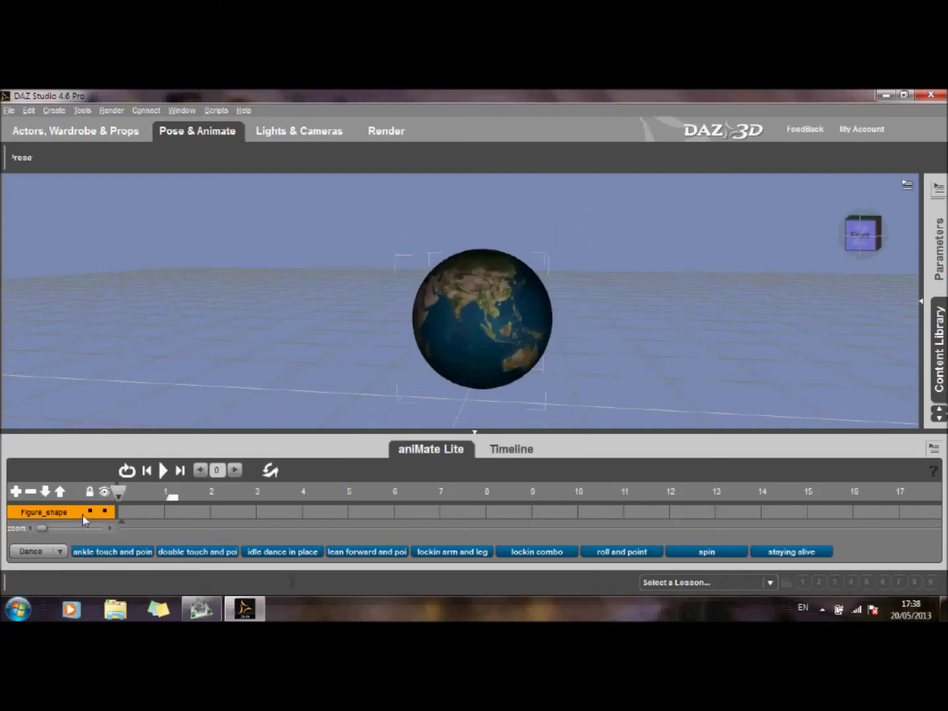
click(60, 552)
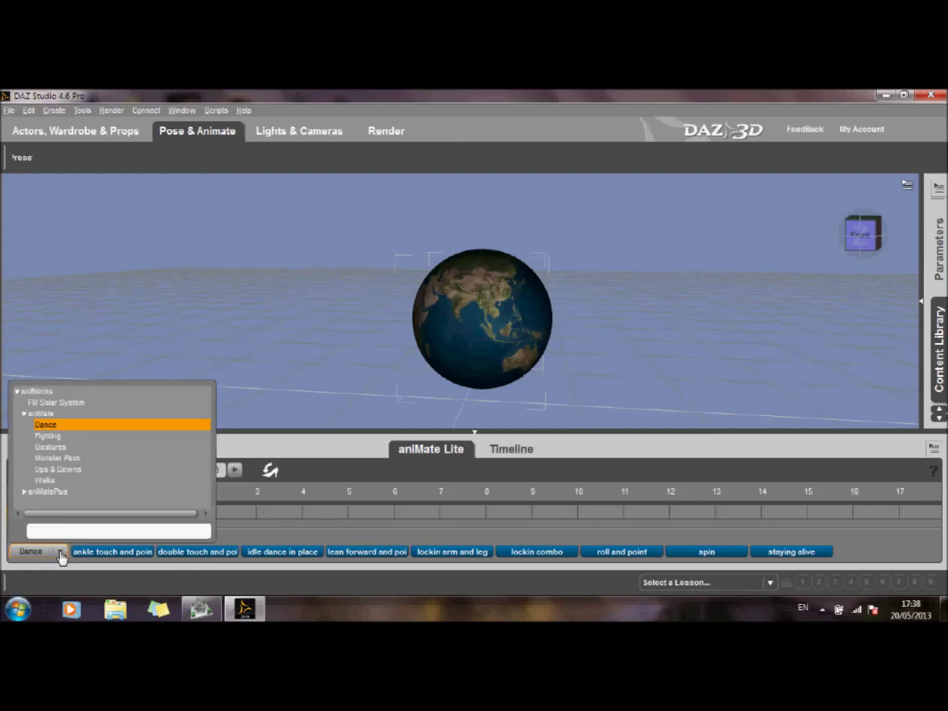
click(66, 402)
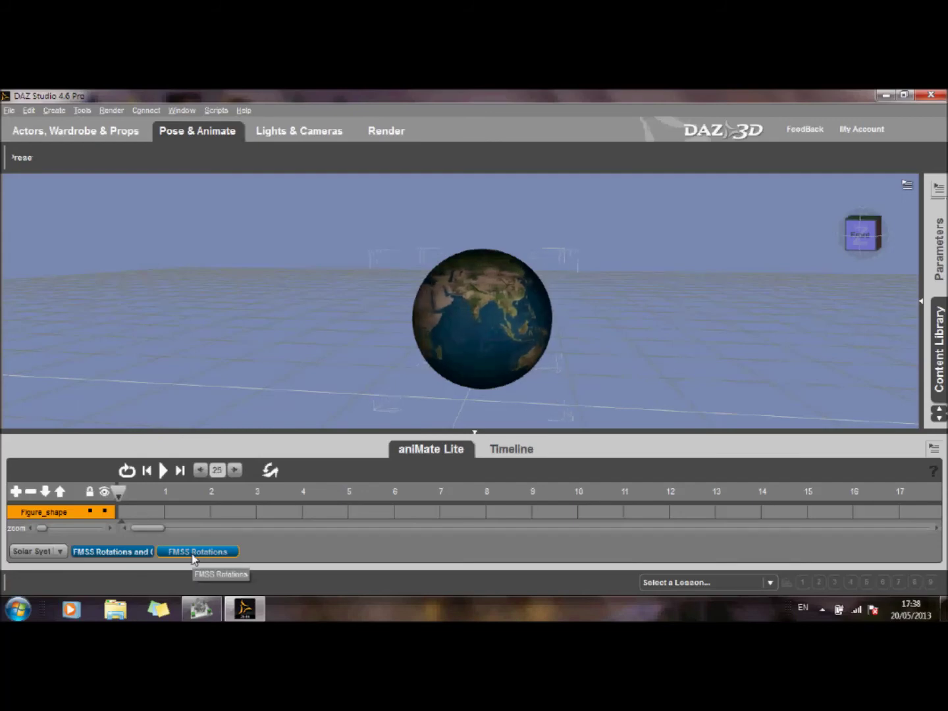
Step: Add the FMSS Rotations aniBlock at the start of the Figure_shape track and fit the whole block in the timeline
drag(194, 557, 142, 517)
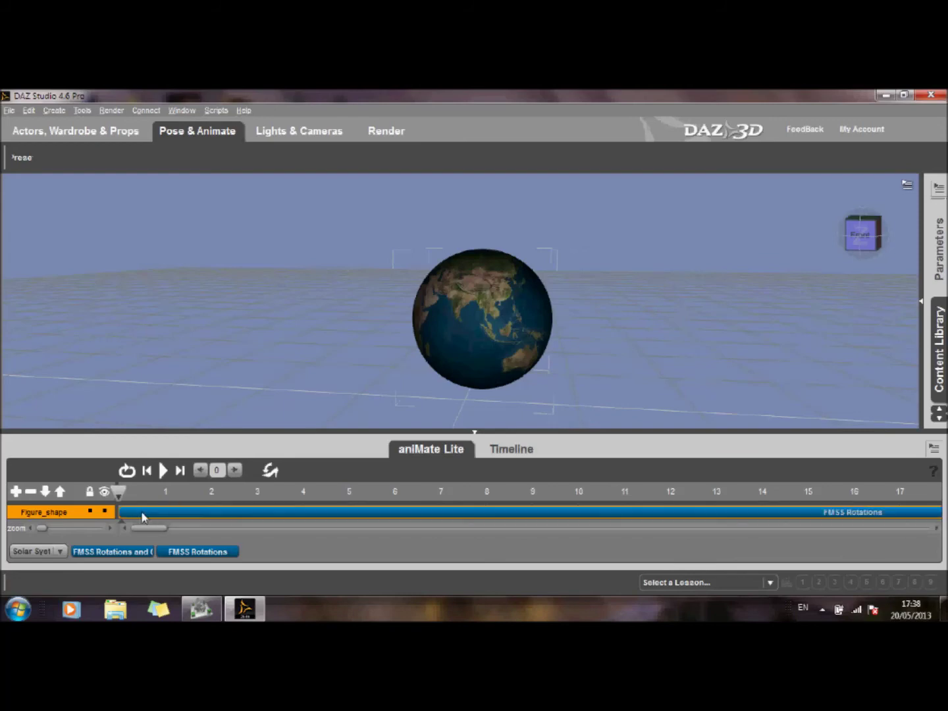
click(194, 518)
click(194, 519)
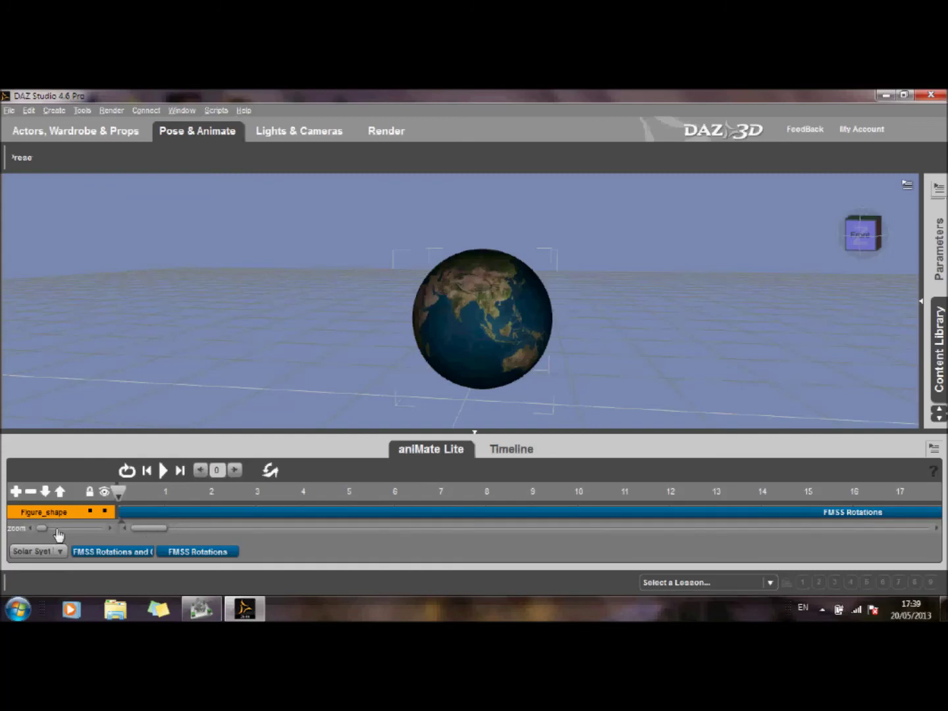
mouse_move(43, 528)
mouse_down()
mouse_move(78, 533)
mouse_move(44, 534)
mouse_up()
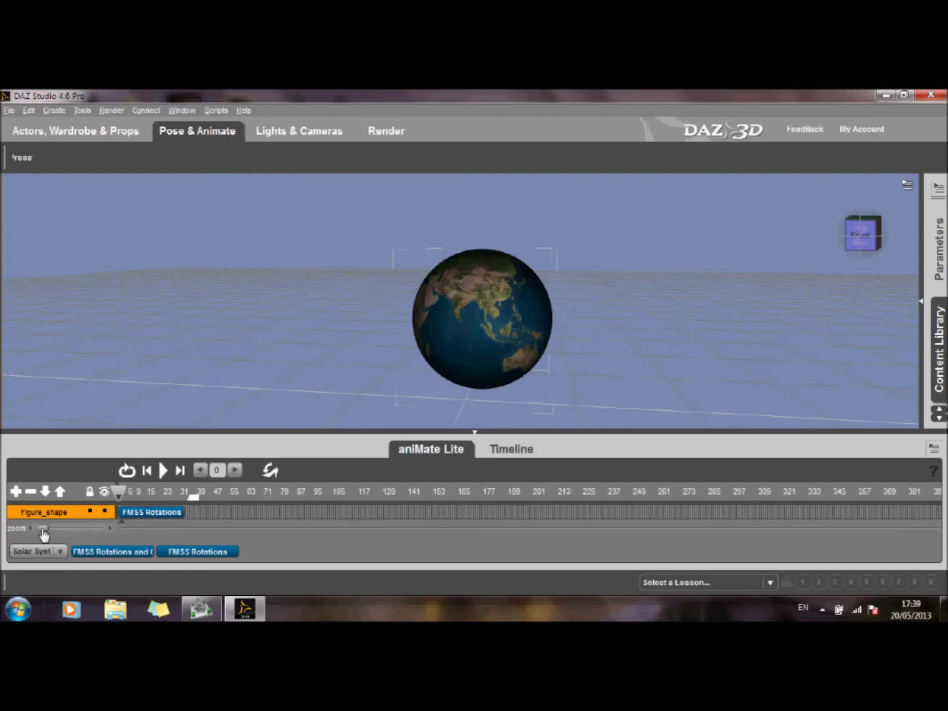
click(161, 515)
Step: Set the render output to an AVI movie from frame 0 to 30 named Render 1 in the Render Library
click(396, 131)
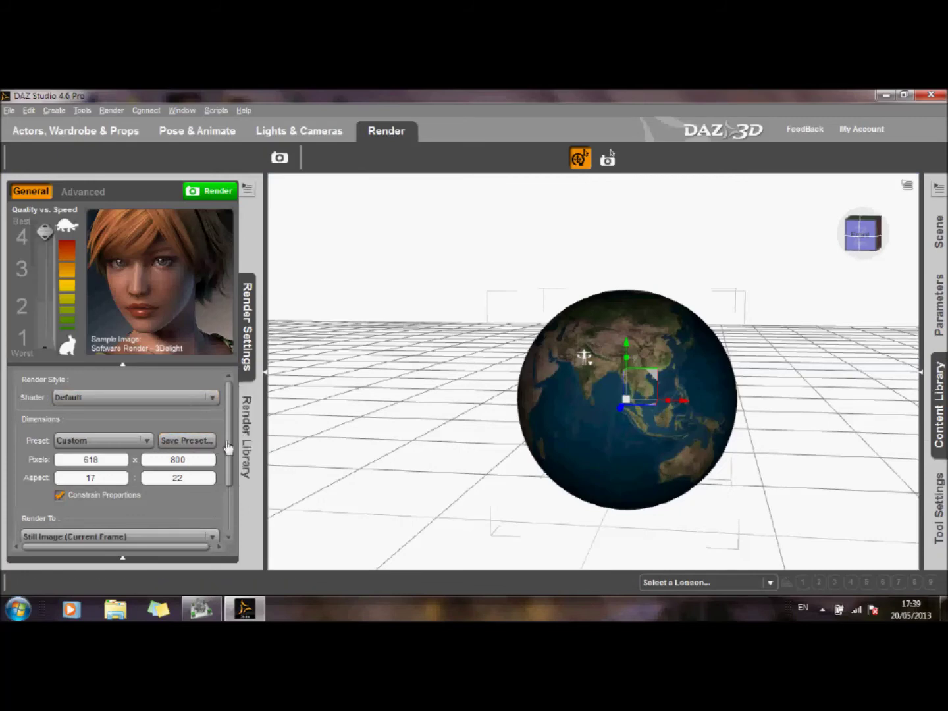
drag(229, 437, 232, 483)
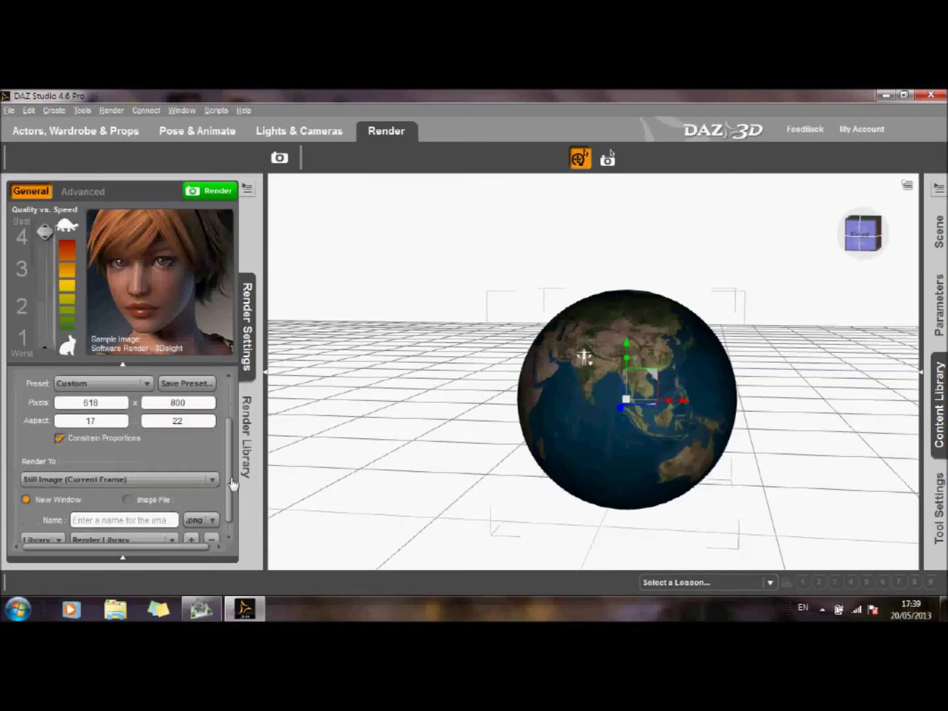
click(211, 479)
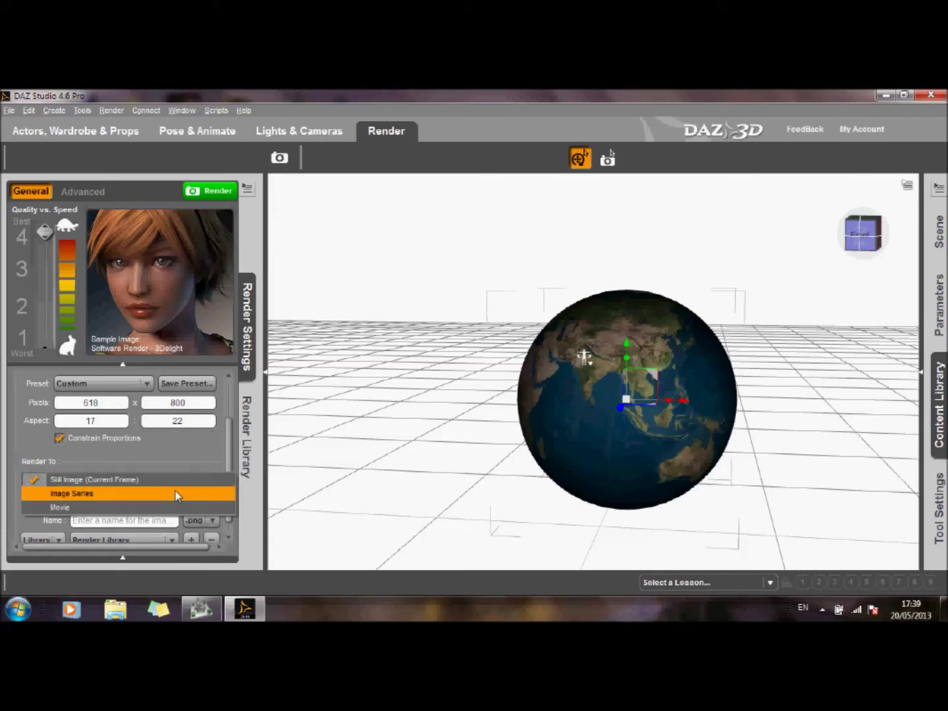
click(144, 504)
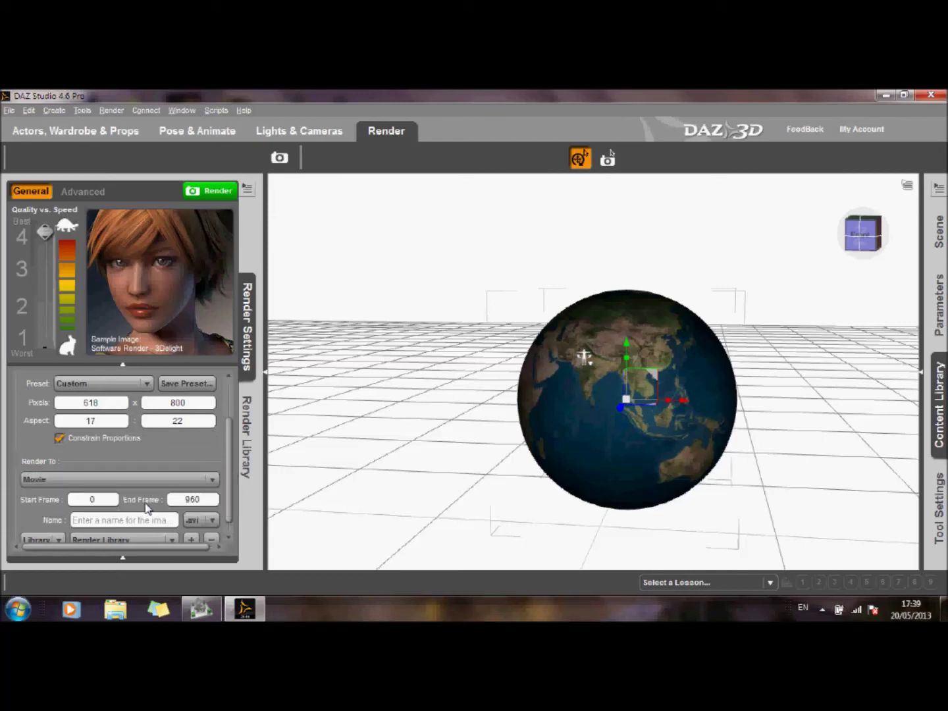
double_click(205, 499)
text(3)
click(99, 518)
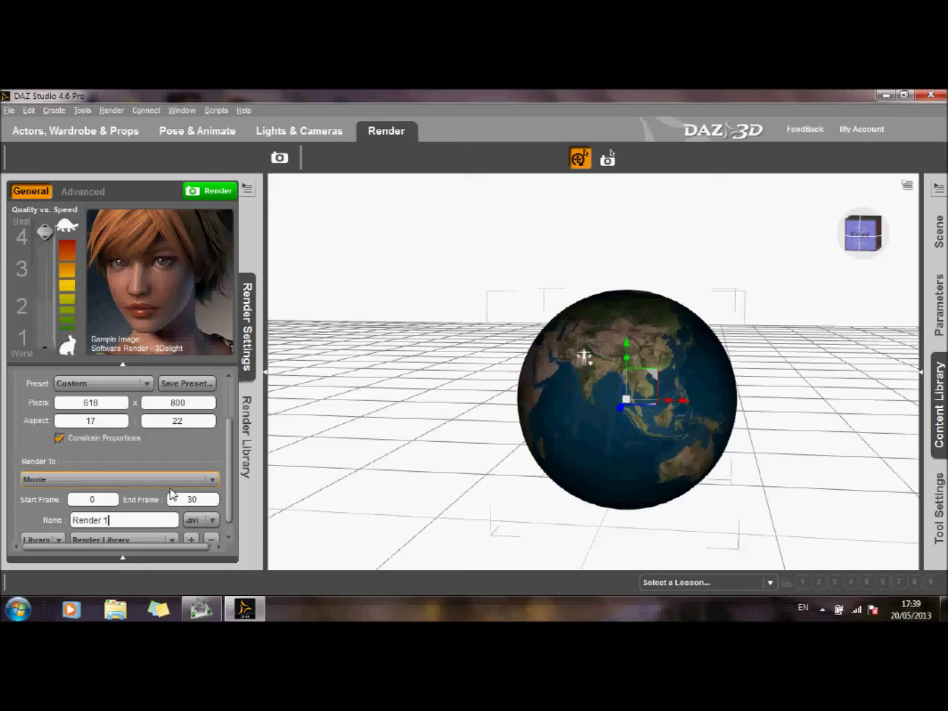
scroll(118, 477, down, 1)
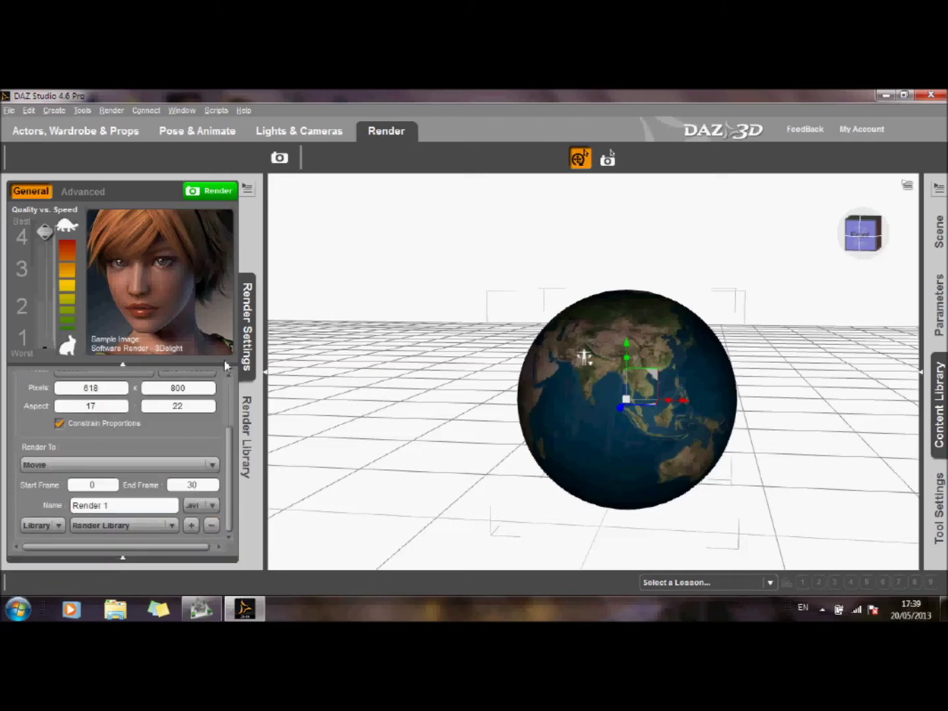
Step: Render the movie, overwriting the existing Render 1.avi and using the Microsoft Video 1 compressor at quality 100
click(209, 192)
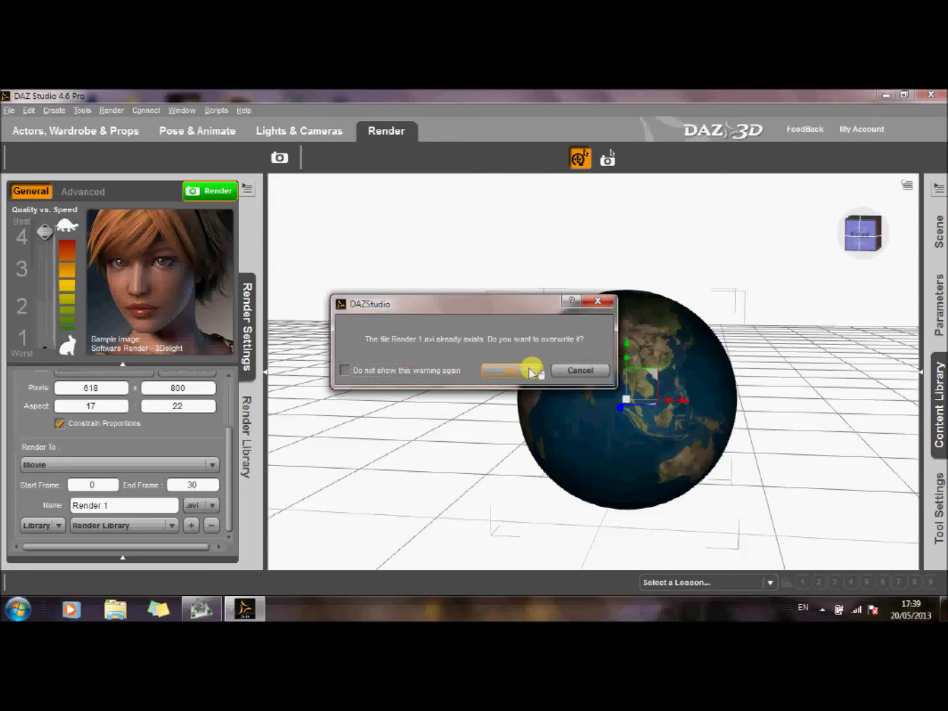
click(535, 368)
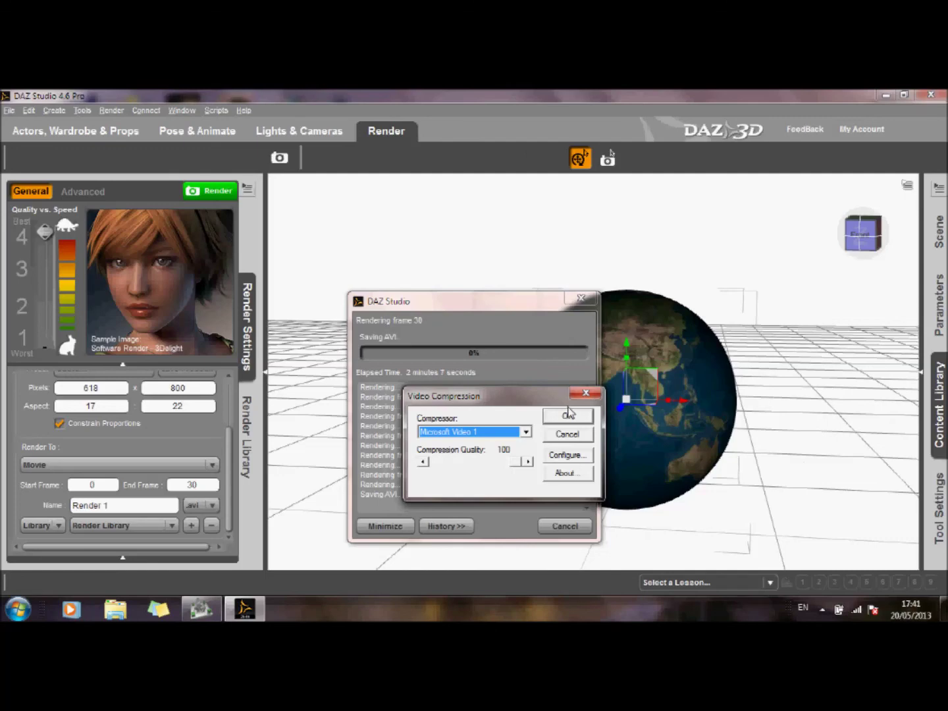
click(567, 417)
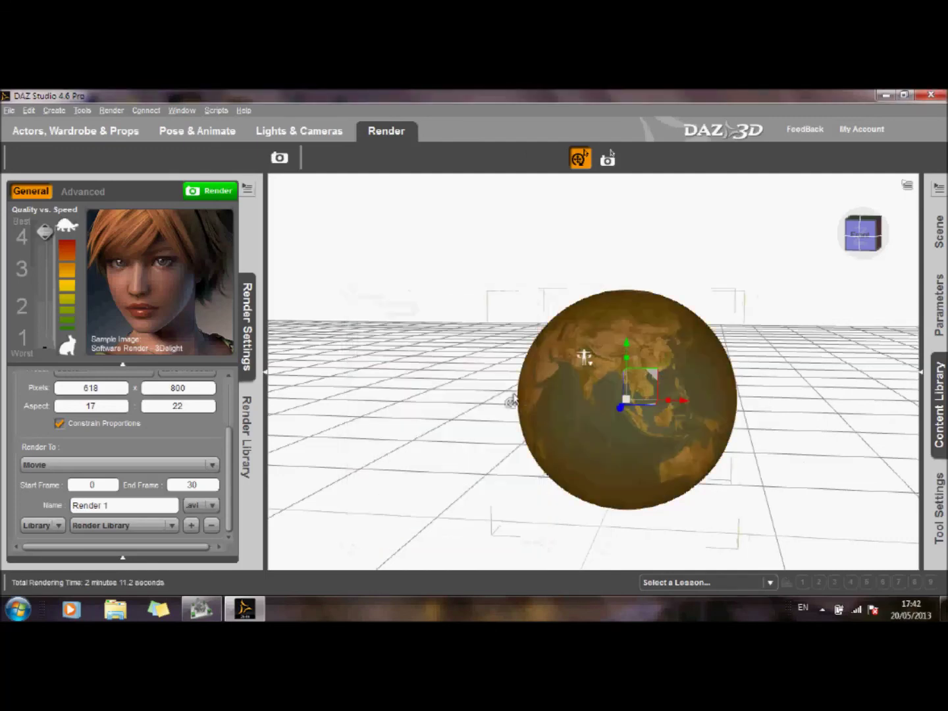
Step: Locate Render 1.avi in the Render Library, open its containing folder and play the movie
click(247, 440)
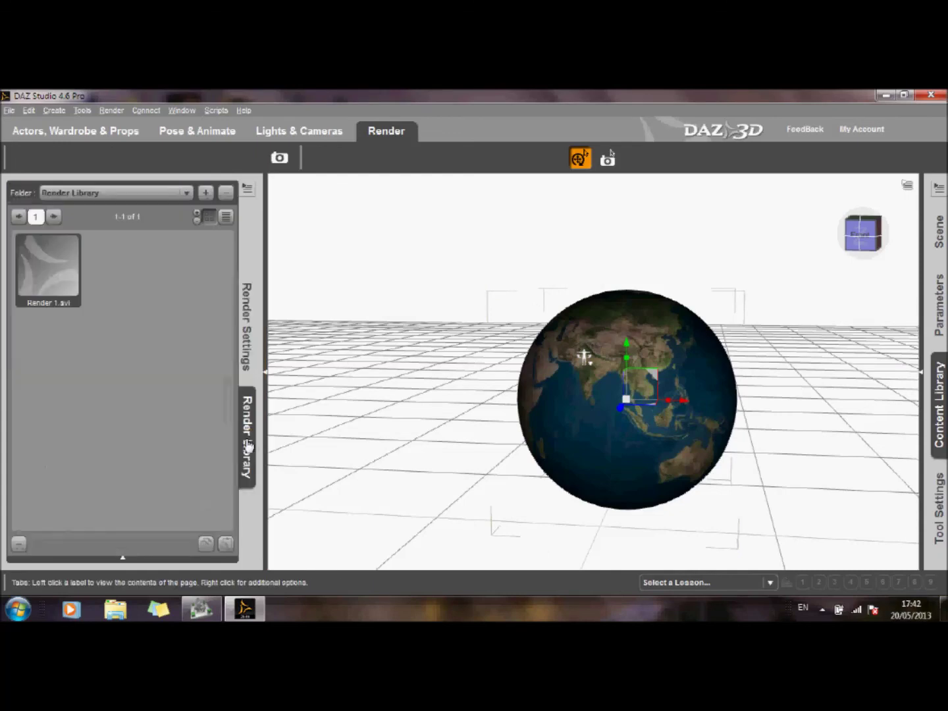
click(52, 290)
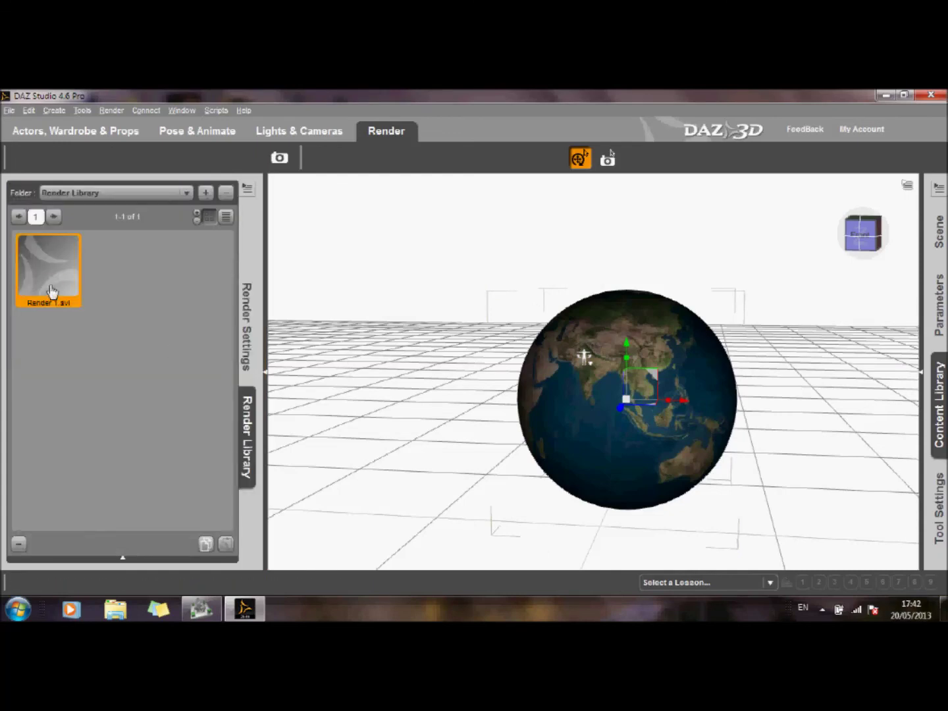
right_click(50, 285)
click(113, 366)
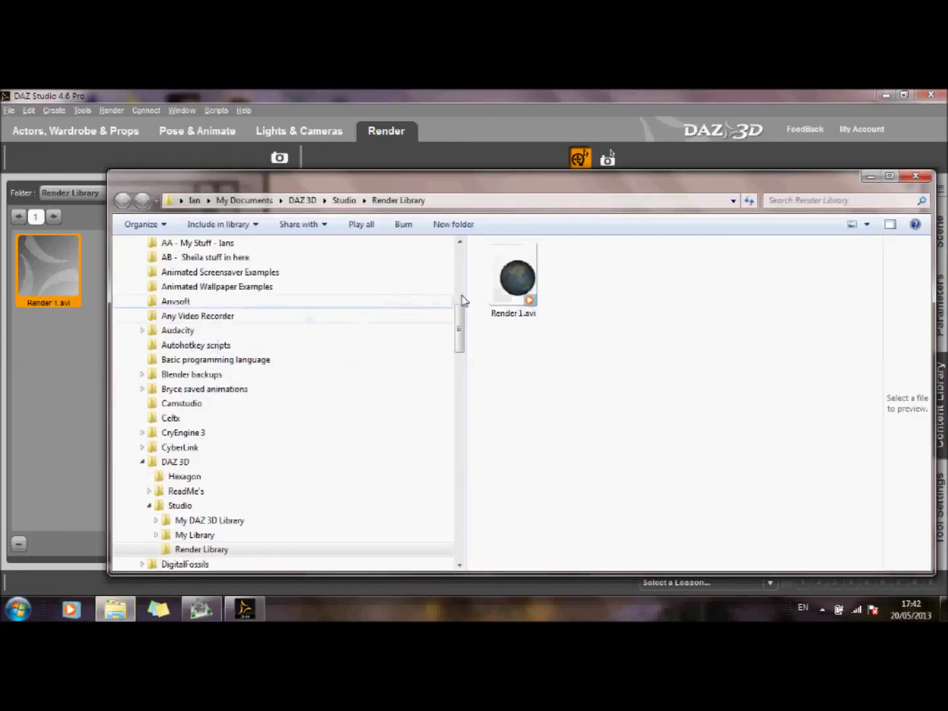
click(517, 286)
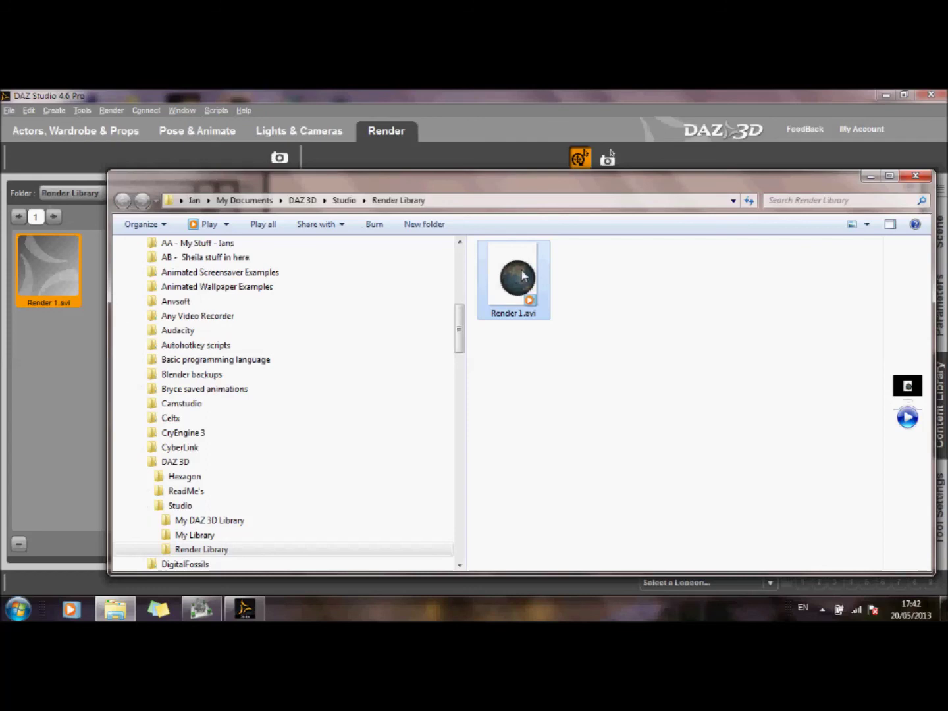
double_click(512, 288)
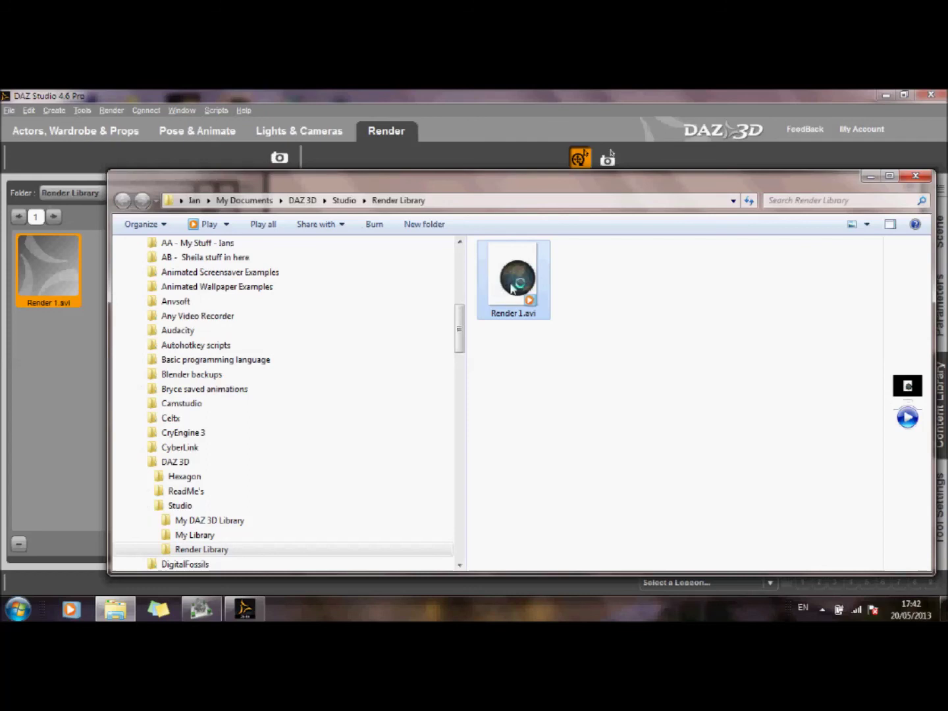